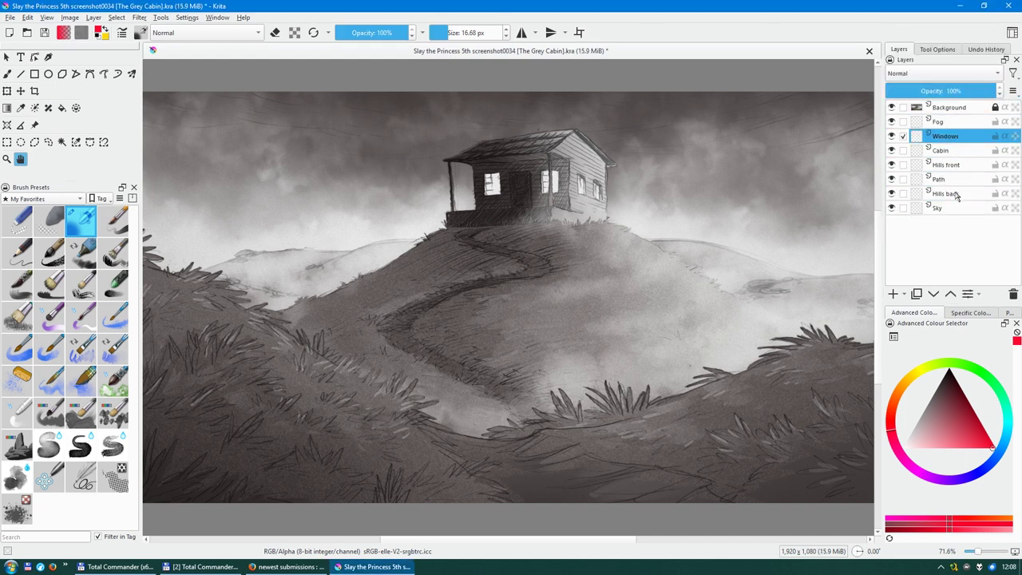
Add a transparency mask to the Windows layer and glaze the Sky layer cyan.
key(ctrl+shift+t)
drag(767, 296, 789, 307)
click(48, 445)
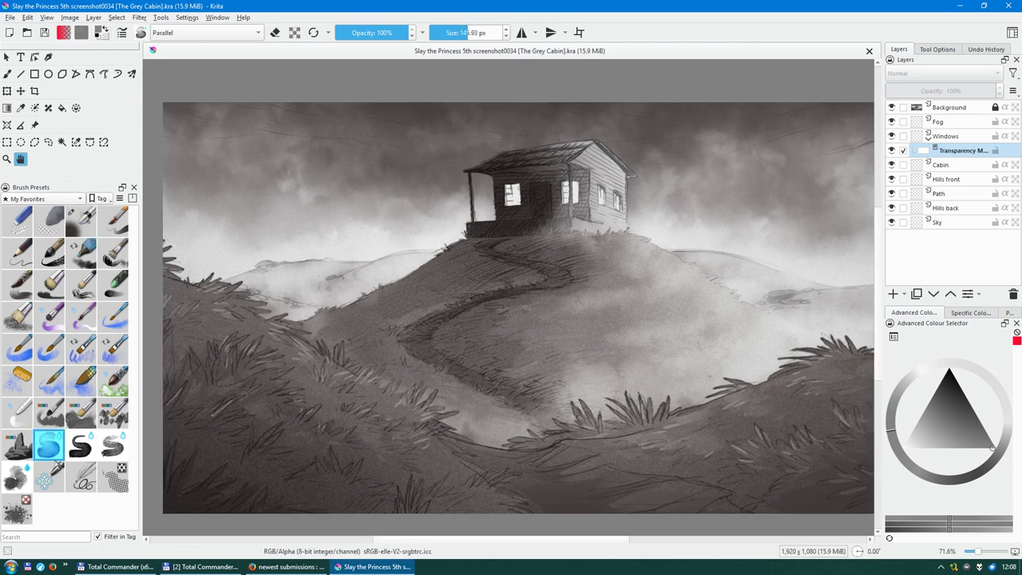
click(938, 222)
click(940, 434)
mouse_move(240, 136)
mouse_down()
mouse_move(403, 208)
mouse_move(608, 184)
mouse_up()
drag(495, 160, 759, 239)
drag(639, 144, 767, 280)
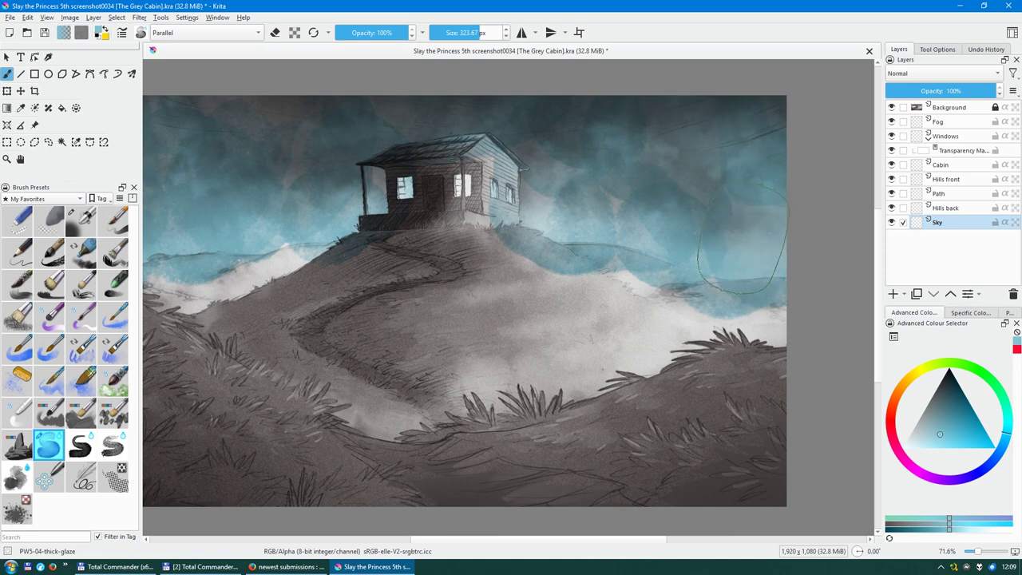
Pick the cloudy texture brush and brighten the painting with a Curves point.
click(16, 446)
click(16, 477)
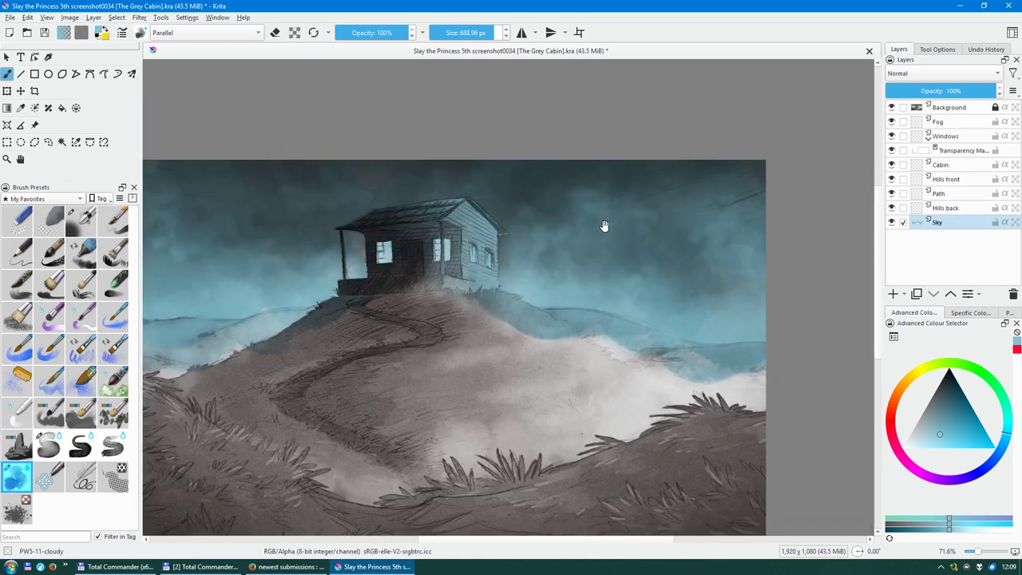
key(ctrl+m)
mouse_move(722, 281)
mouse_down()
mouse_move(682, 222)
mouse_move(628, 267)
mouse_up()
click(748, 398)
scroll(644, 296, down, 1)
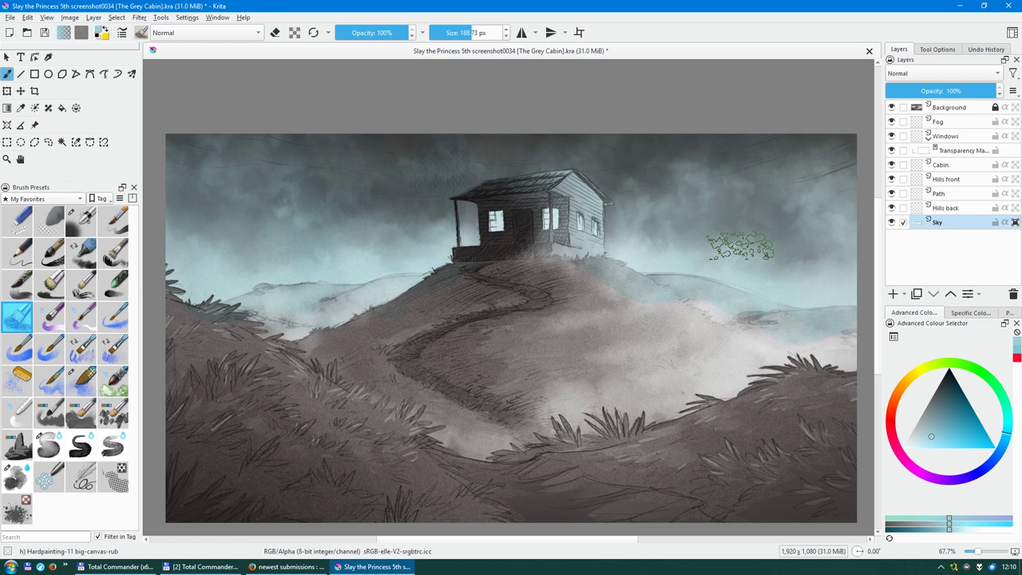
Switch to a large blending brush and apply a Hue/Saturation adjustment.
click(81, 380)
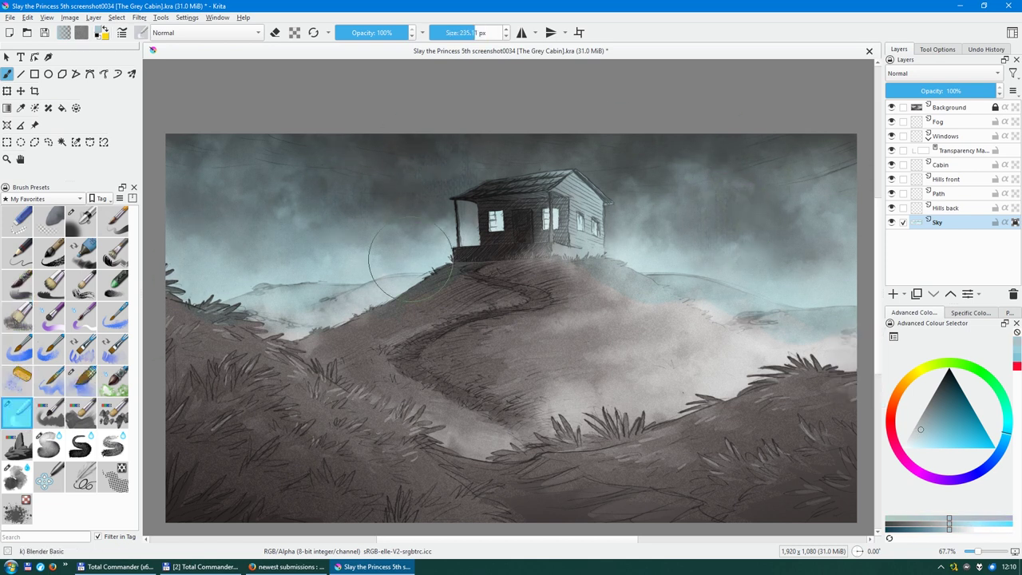
key(ctrl+u)
click(747, 400)
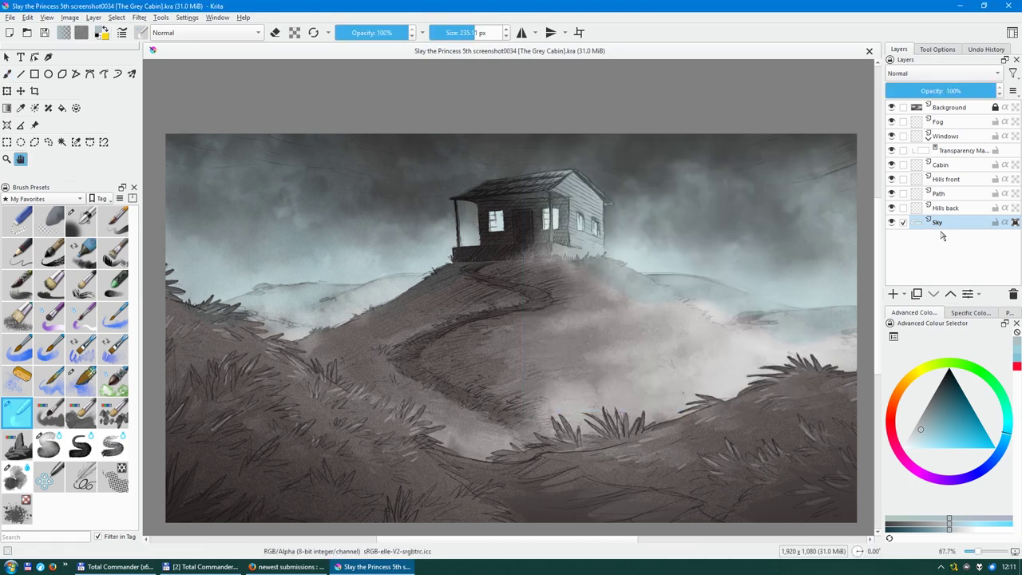
Paint dark green over the left and lower-left foreground hills.
scroll(538, 297, up, 3)
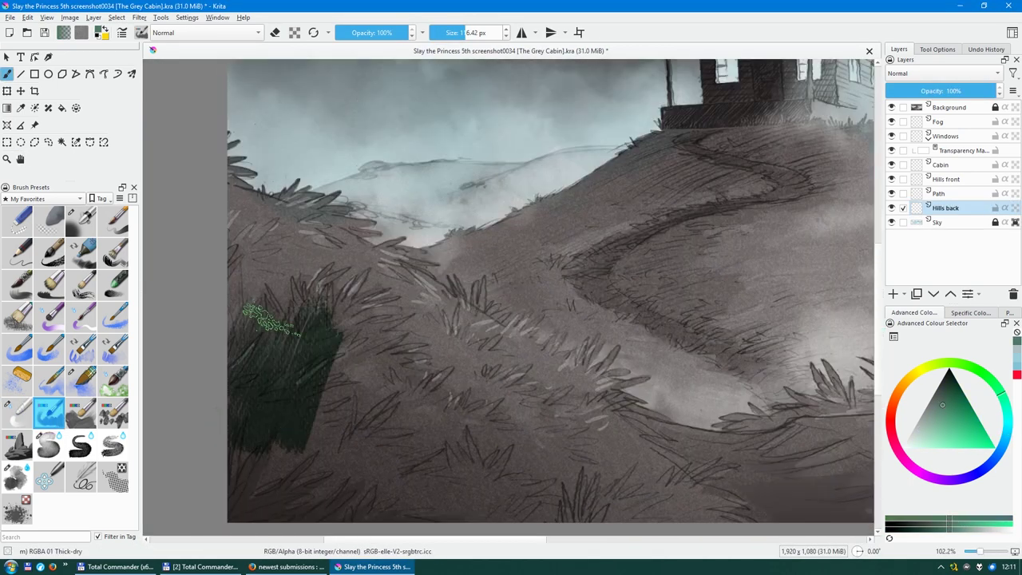
drag(320, 240, 264, 335)
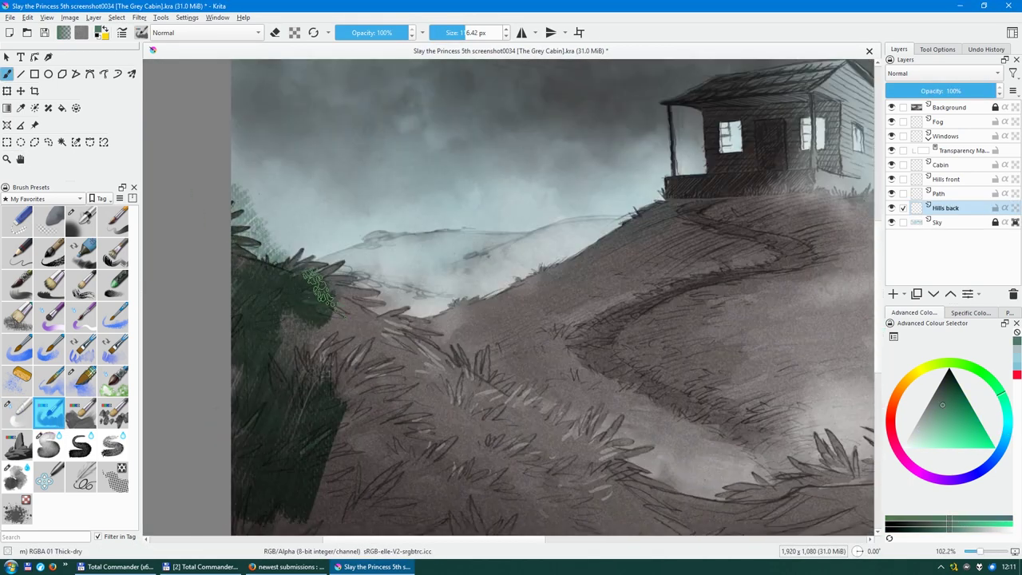
drag(368, 224, 304, 447)
scroll(279, 456, down, 3)
drag(343, 288, 479, 431)
drag(423, 359, 567, 431)
Tilt, straighten and pan the view to the distant and pink hills.
scroll(650, 376, up, 3)
scroll(410, 365, up, 3)
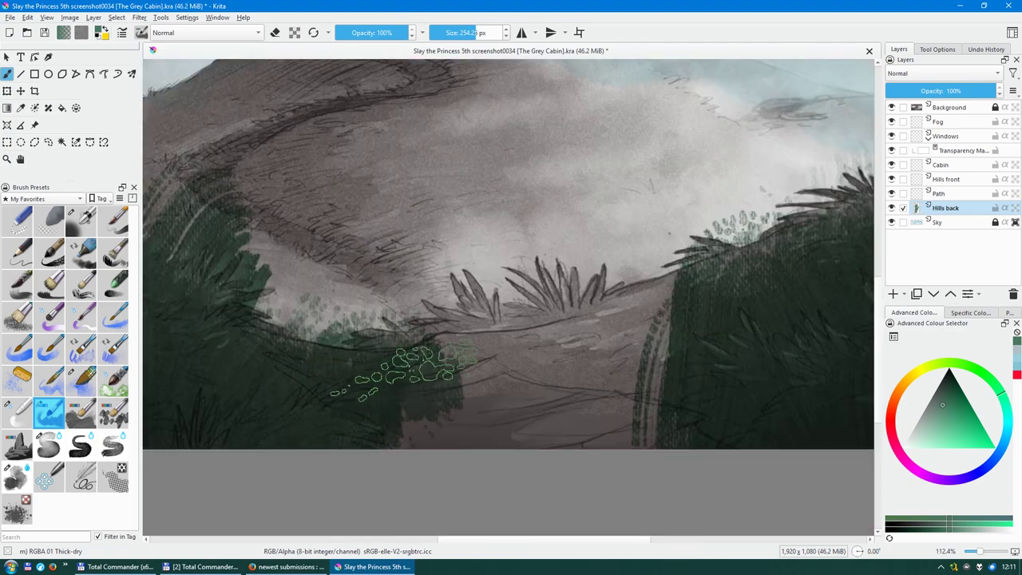
scroll(384, 289, down, 3)
scroll(383, 290, up, 5)
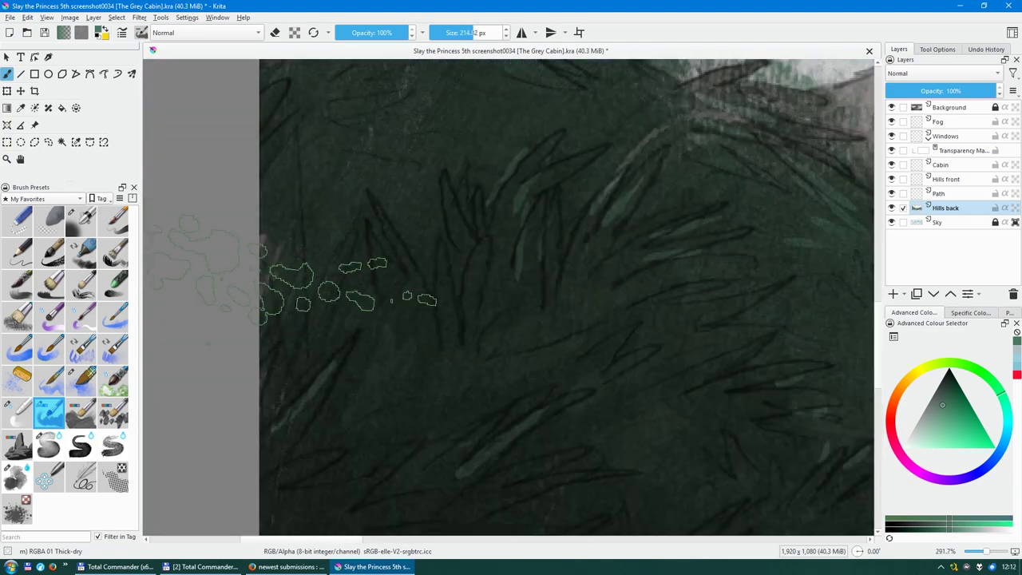
drag(319, 251, 330, 190)
scroll(329, 190, down, 2)
key(5)
drag(479, 280, 430, 211)
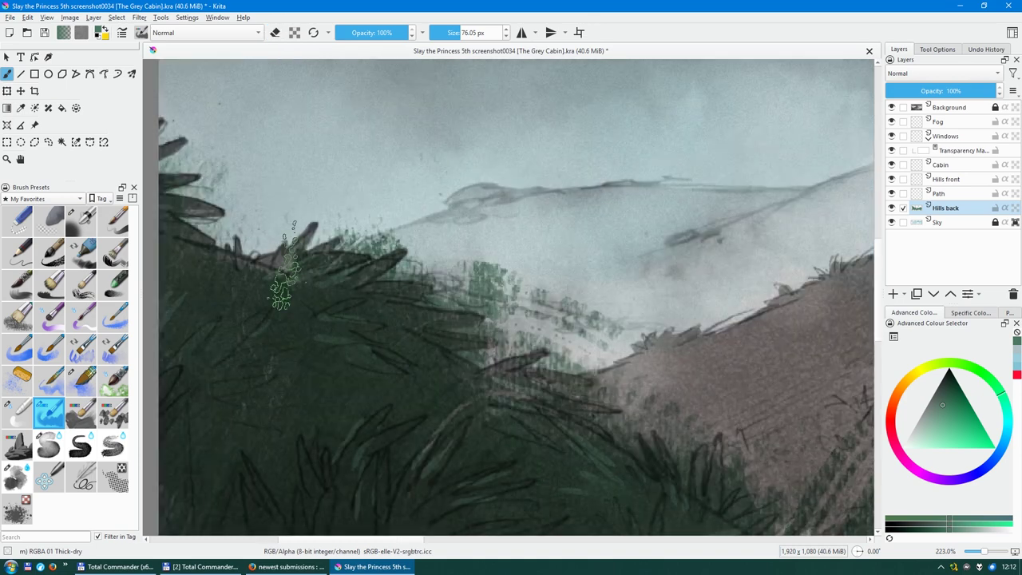
drag(559, 400, 407, 207)
Switch the brush to eraser mode and bring the foreground grass into view.
key(e)
drag(583, 382, 329, 338)
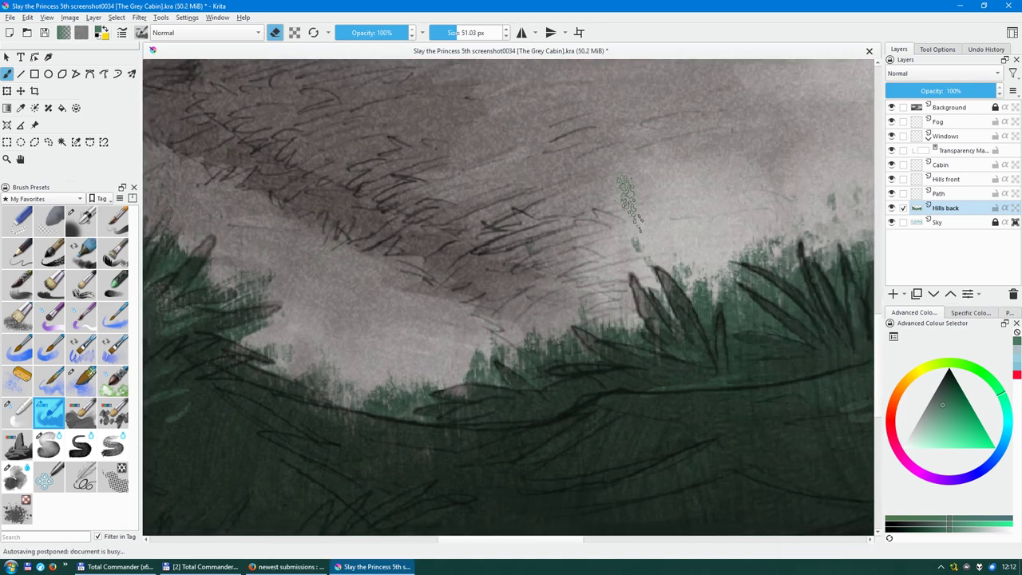
scroll(758, 165, down, 2)
scroll(564, 219, down, 3)
scroll(730, 130, down, 3)
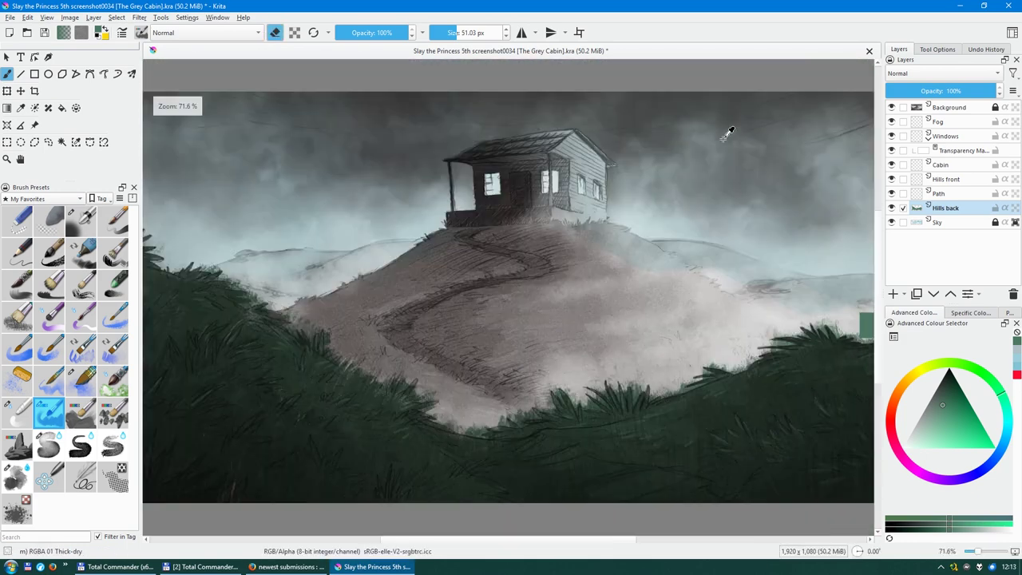
Rebalance the hills' tones with a single-point Curves adjustment.
key(ctrl+m)
click(673, 272)
key(Return)
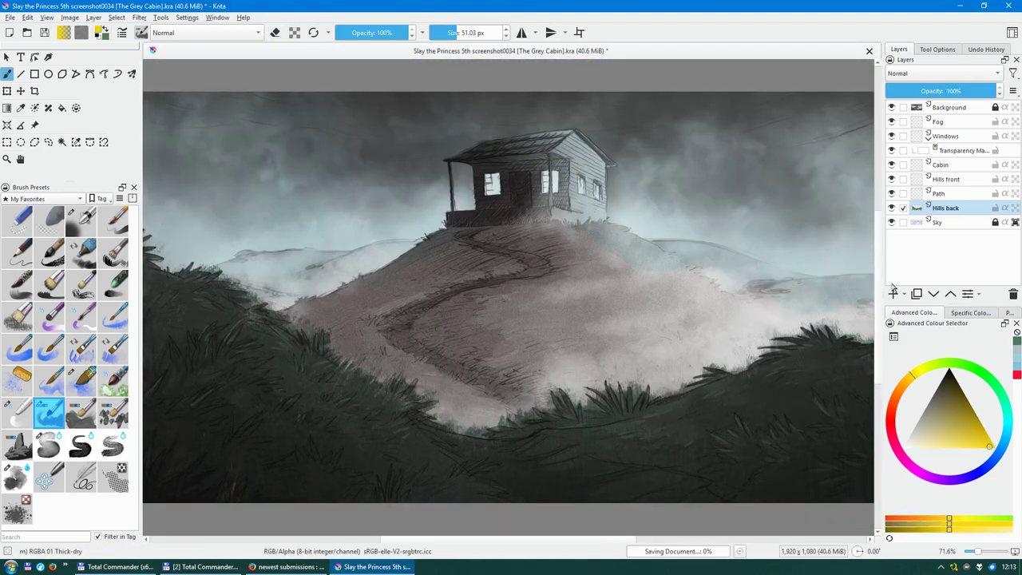
Switch to colour sampling, then try the thick glaze and another painting brush.
key(p)
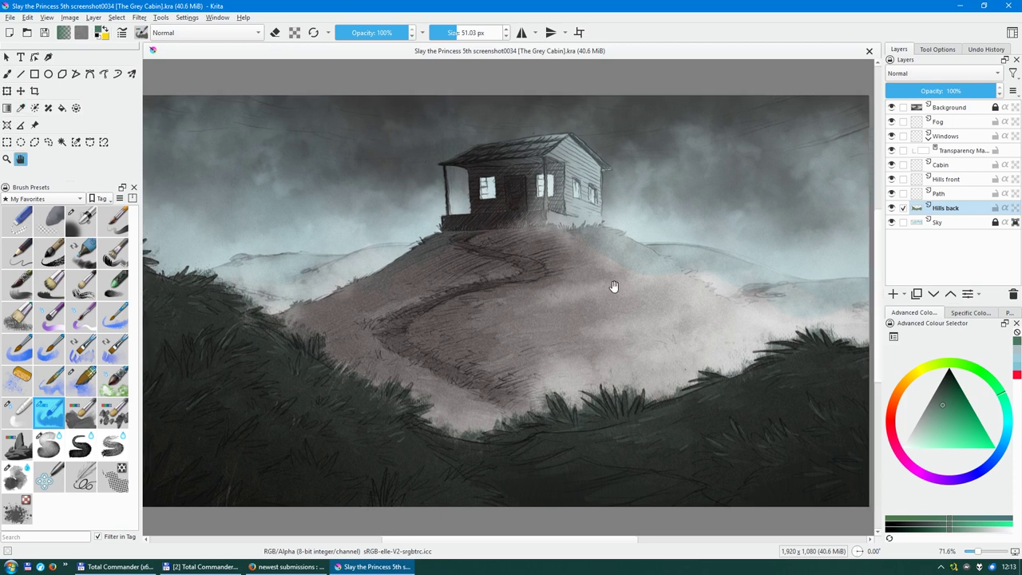
click(48, 444)
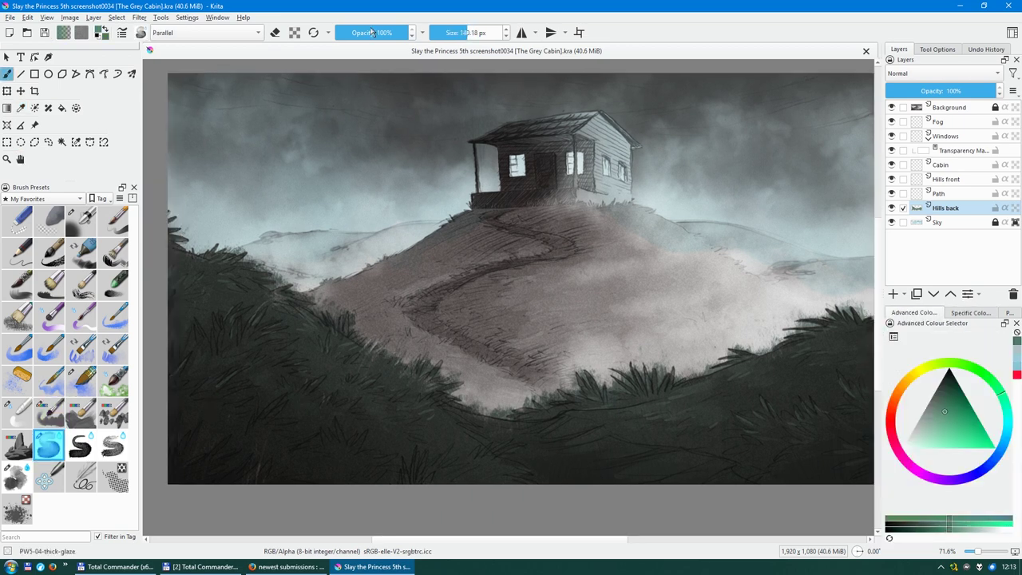
scroll(341, 315, up, 3)
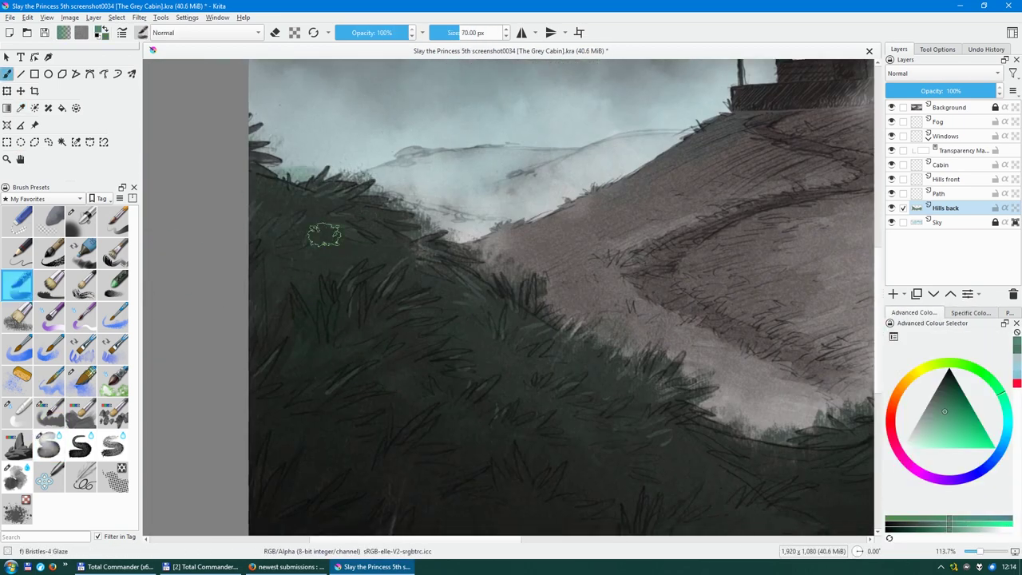
scroll(541, 379, down, 2)
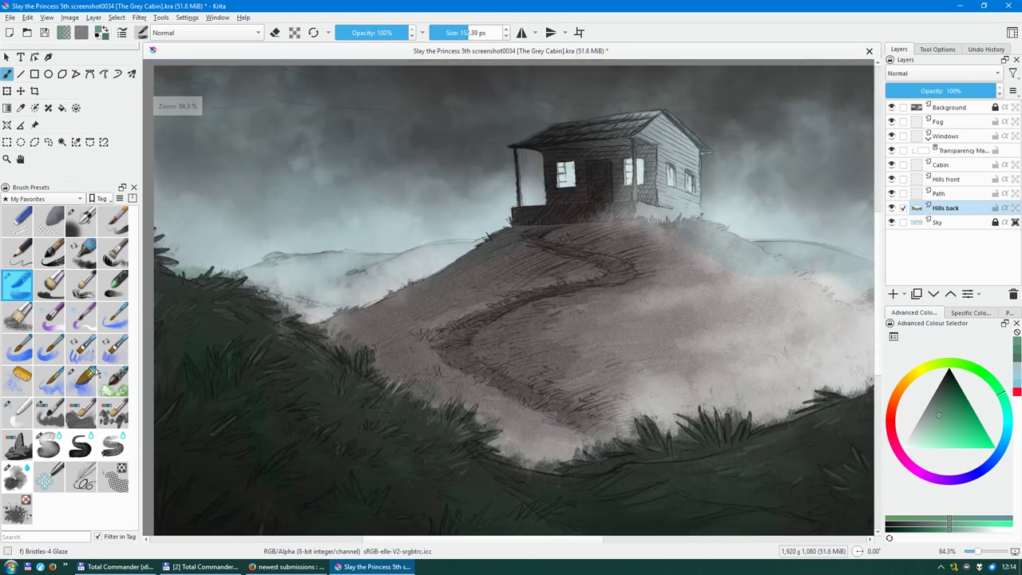
click(83, 377)
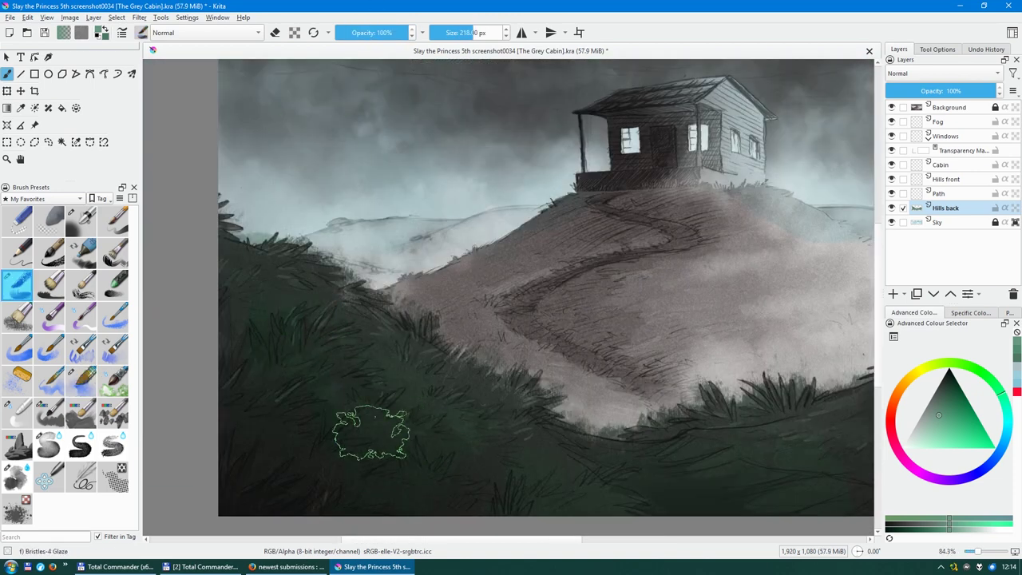
scroll(810, 468, down, 2)
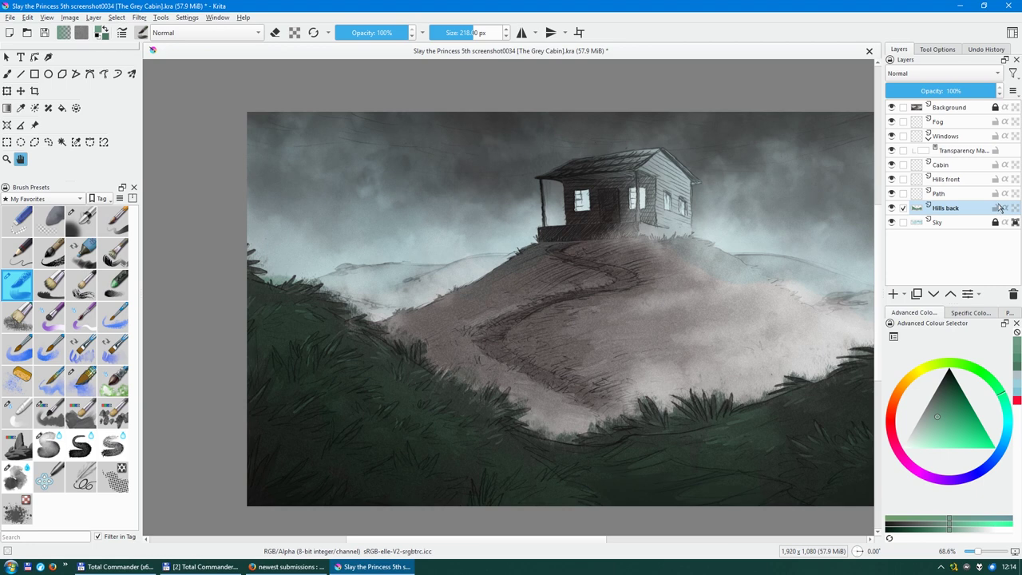
Move the Hills front layer below Path and duplicate the Hills back layer.
click(973, 182)
scroll(645, 287, up, 1)
key(ctrl+Page_Down)
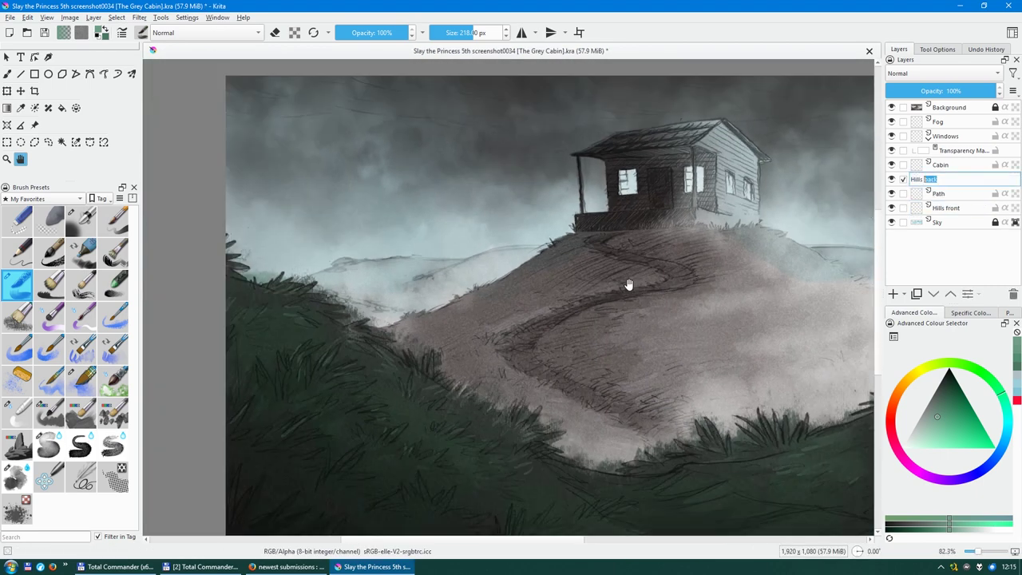
scroll(629, 285, up, 1)
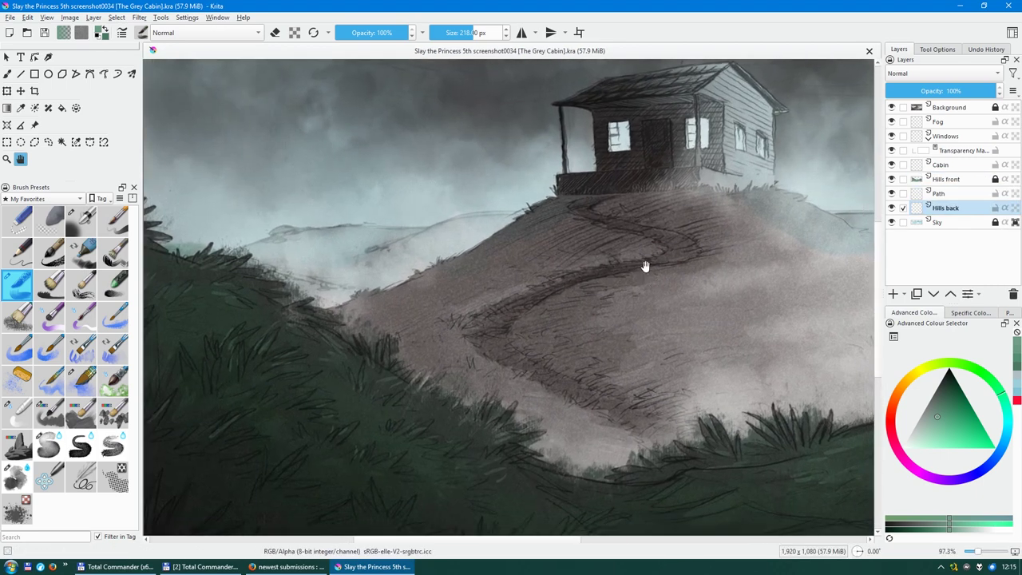
key(ctrl+j)
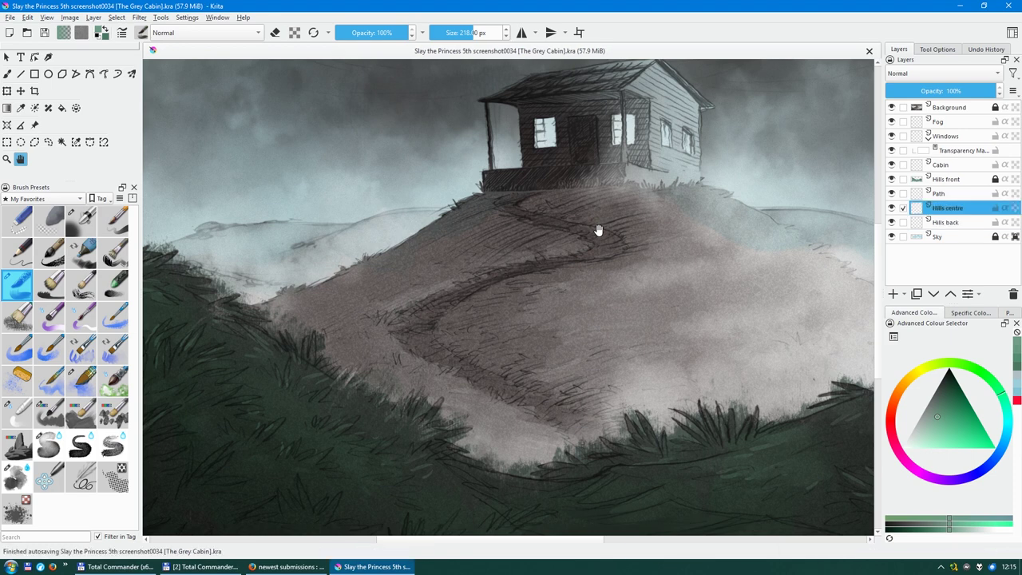
Glaze green over the central hill, undoing the stroke that covered the path.
drag(599, 230, 568, 222)
key(b)
drag(447, 240, 279, 335)
drag(559, 207, 415, 368)
drag(719, 239, 509, 266)
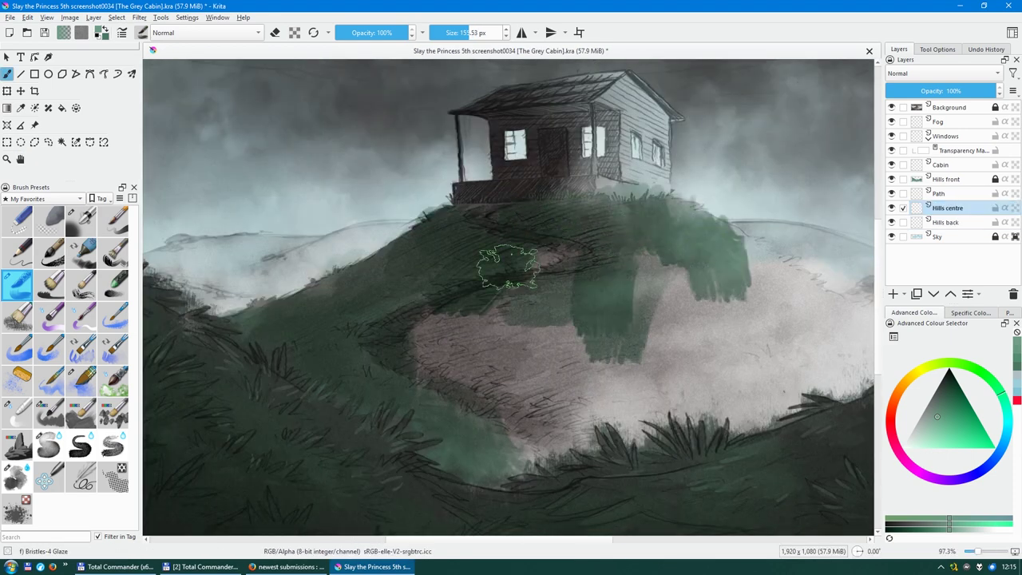
click(48, 445)
drag(400, 319, 575, 384)
drag(544, 304, 552, 438)
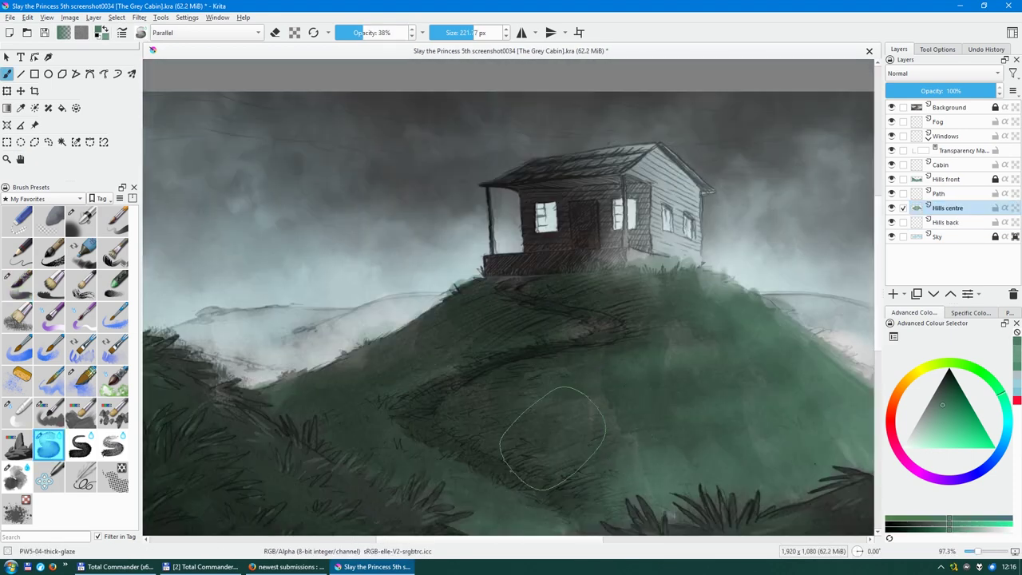
key(ctrl+z)
key(ctrl+z)
Add mid-green watercolour texture at 40% opacity and softly erase the hill's edge.
click(19, 375)
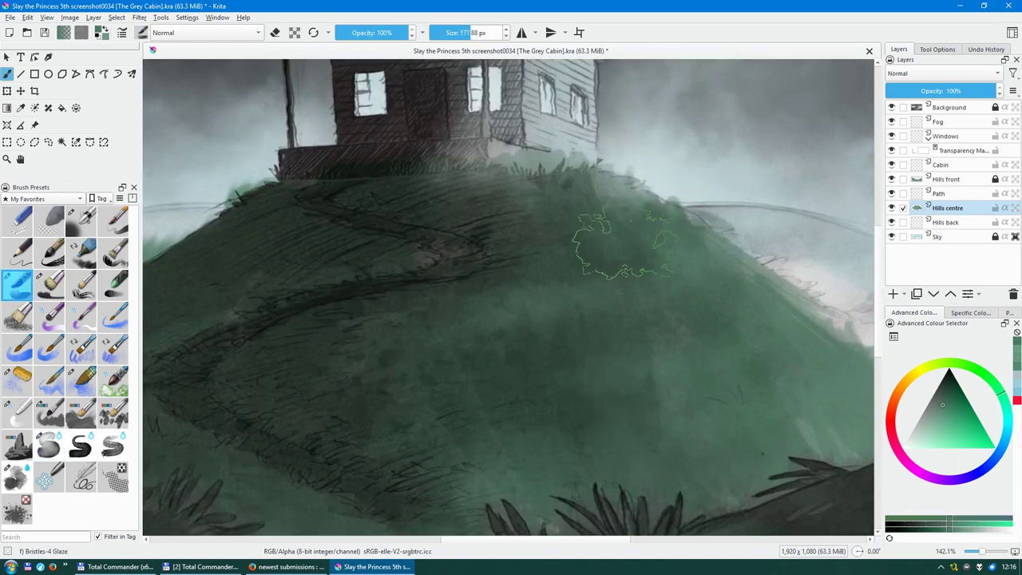
click(948, 408)
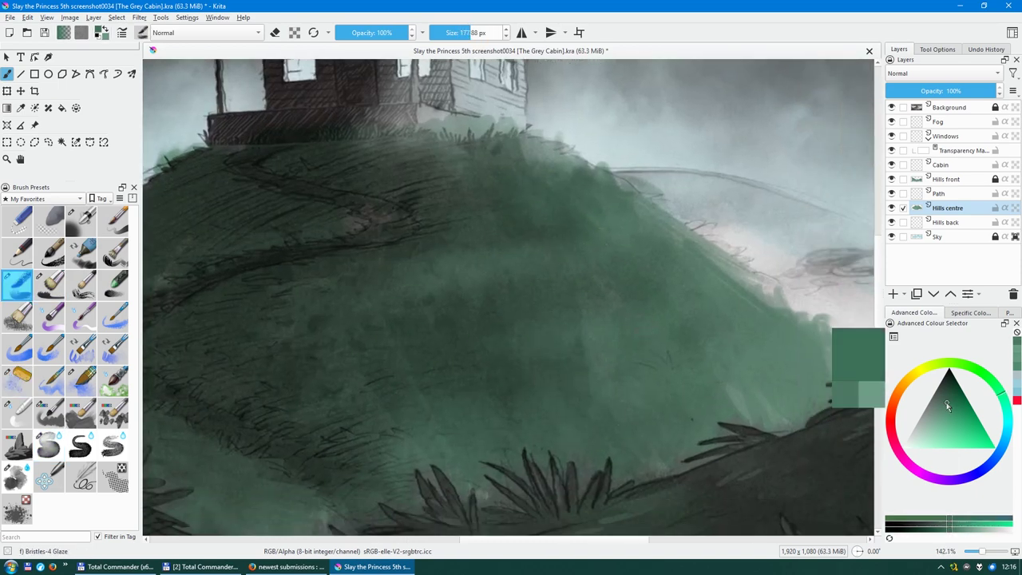
key(o)
key(o)
key(o)
scroll(628, 331, down, 3)
scroll(687, 288, down, 3)
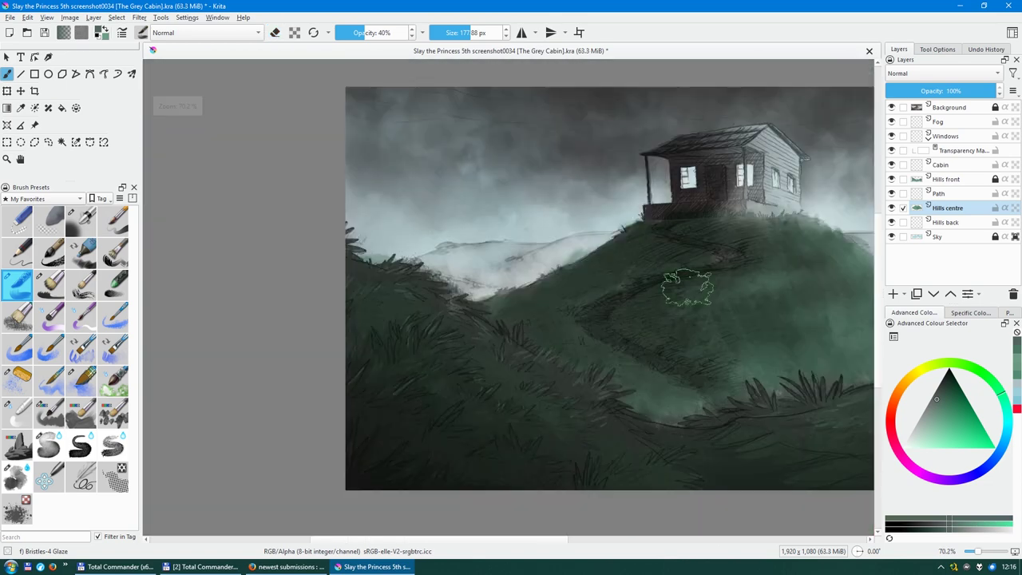
key(slash)
scroll(639, 352, up, 3)
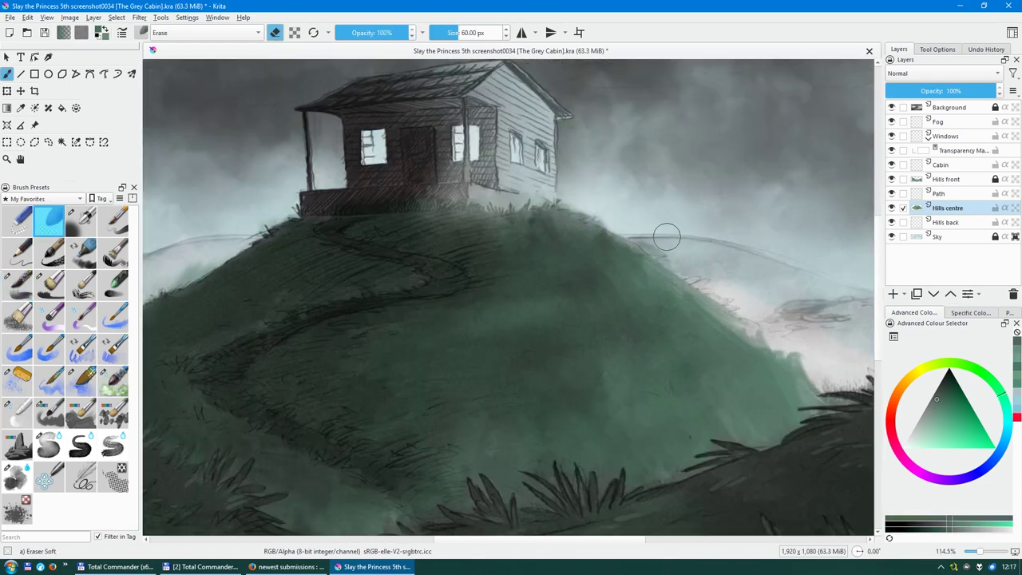
scroll(667, 237, down, 2)
key(slash)
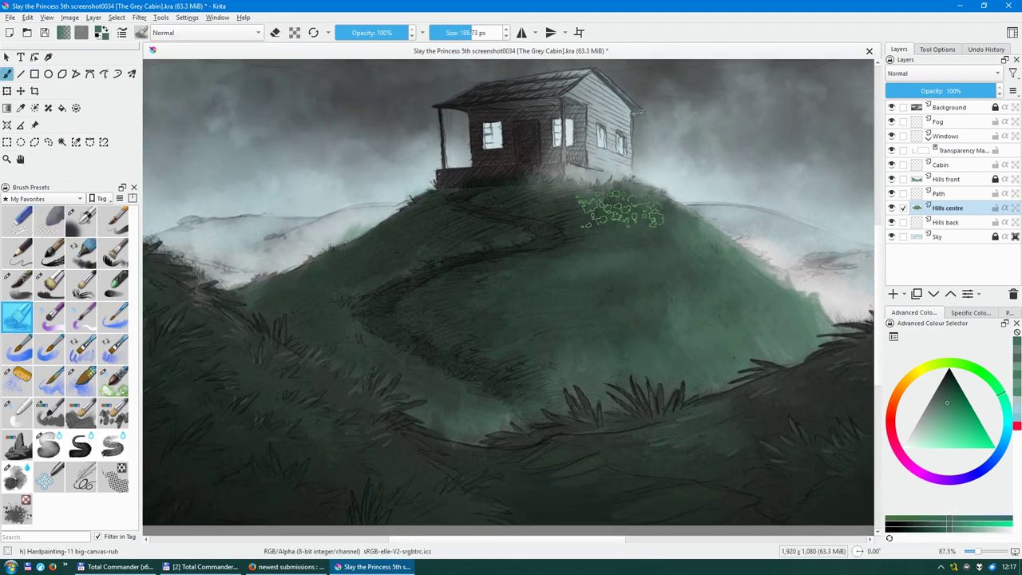
Clear the selection and darken the central hill with a Curves adjustment.
key(ctrl+shift+a)
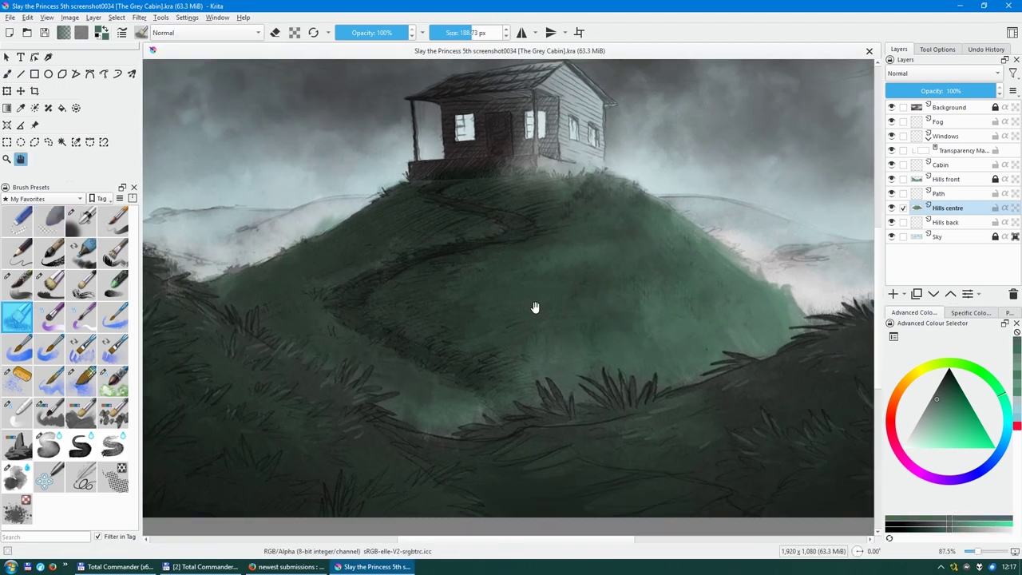
key(ctrl+m)
drag(818, 341, 817, 319)
click(868, 314)
drag(742, 380, 742, 378)
key(Return)
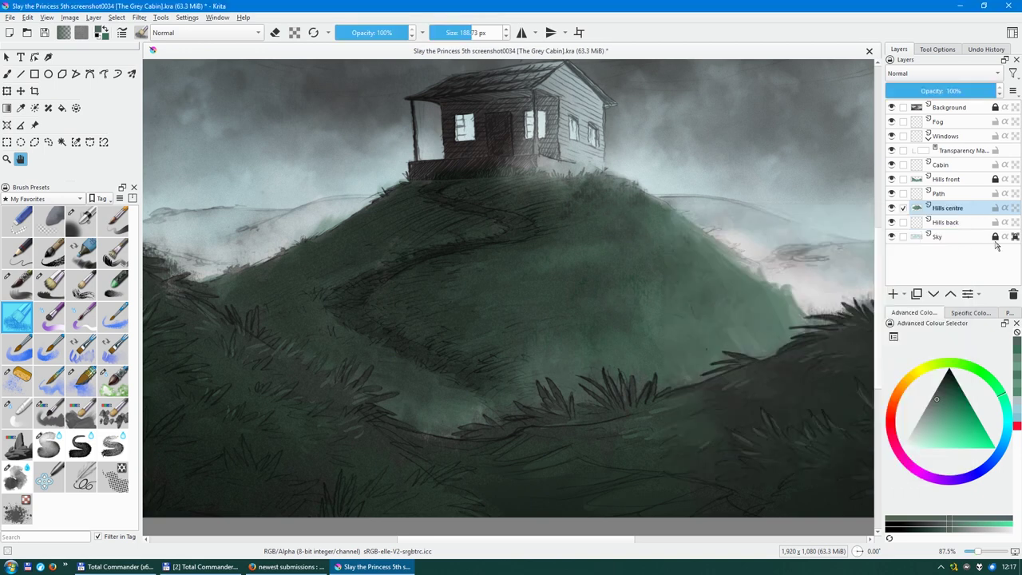
key(ctrl+u)
Apply the hue/saturation change, then glaze a darker tone over the Hills back layer.
key(Return)
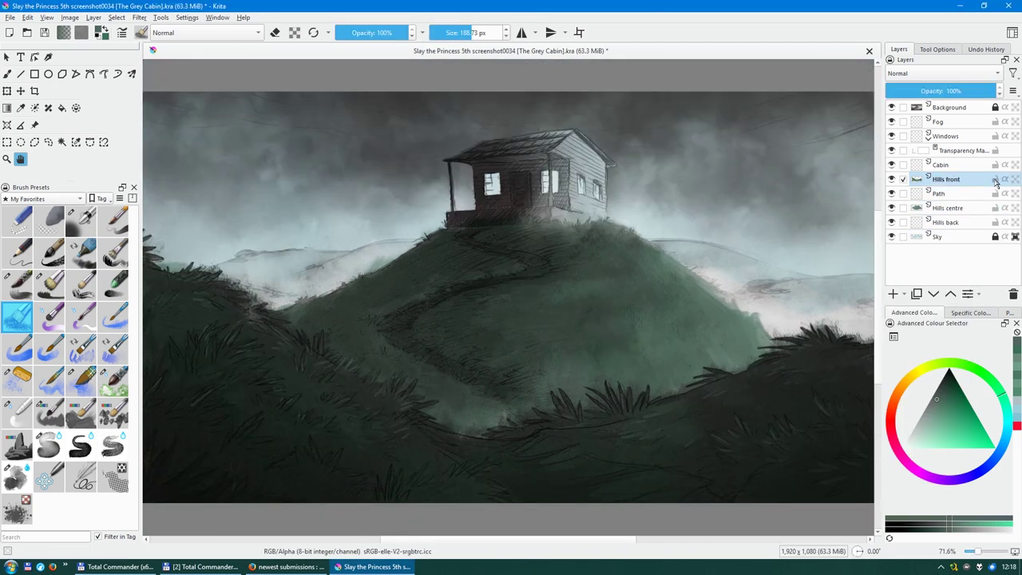
click(947, 222)
ctrl+scroll(406, 234, up, 3)
drag(406, 235, 661, 291)
click(48, 445)
mouse_move(429, 309)
mouse_down()
mouse_move(491, 285)
mouse_move(582, 331)
mouse_move(395, 373)
mouse_up()
Glaze muted dark grey across the far hills with the canvas mirrored, then save.
click(930, 409)
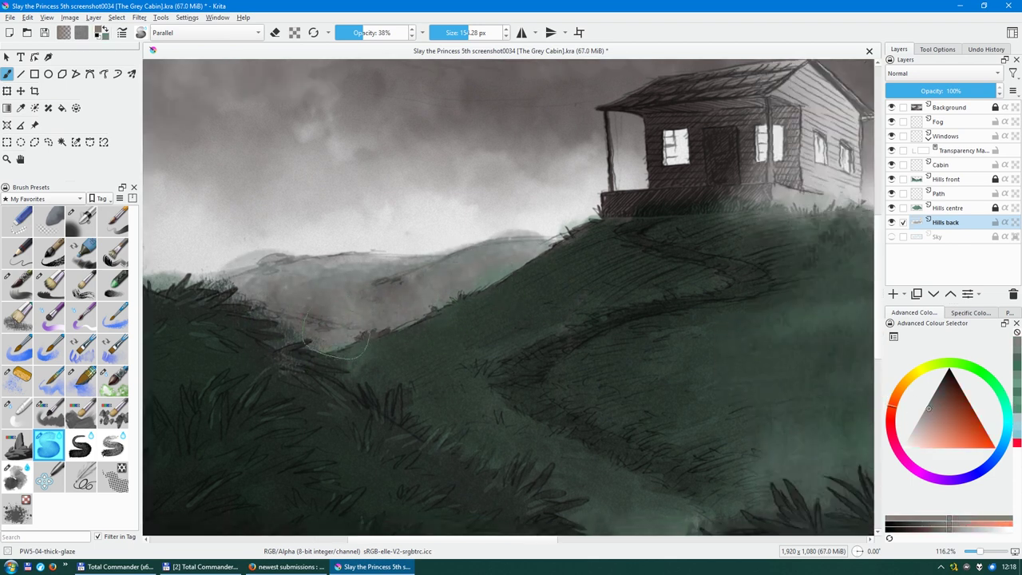
key(m)
drag(524, 334, 703, 383)
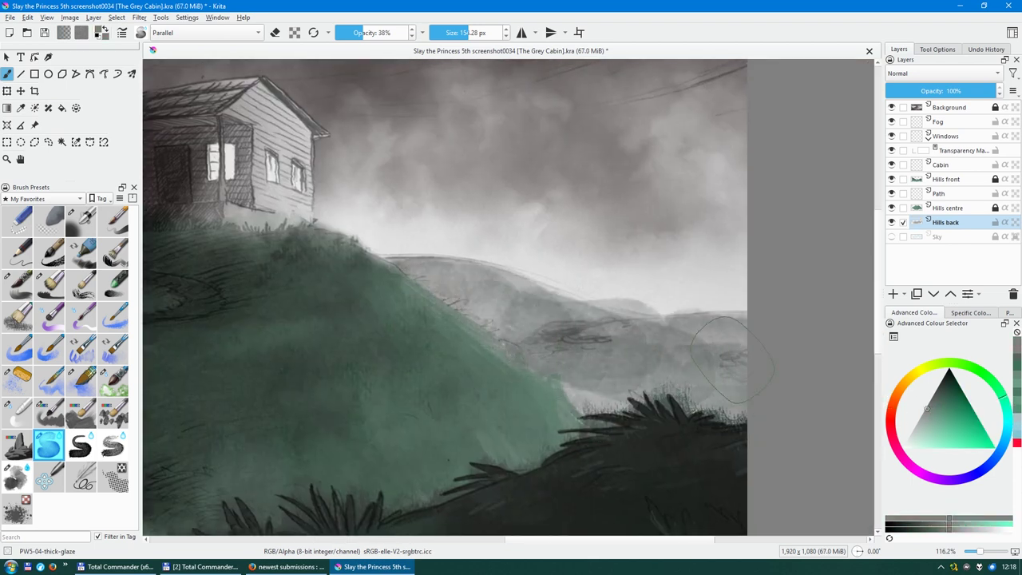
drag(432, 263, 583, 352)
drag(639, 335, 679, 416)
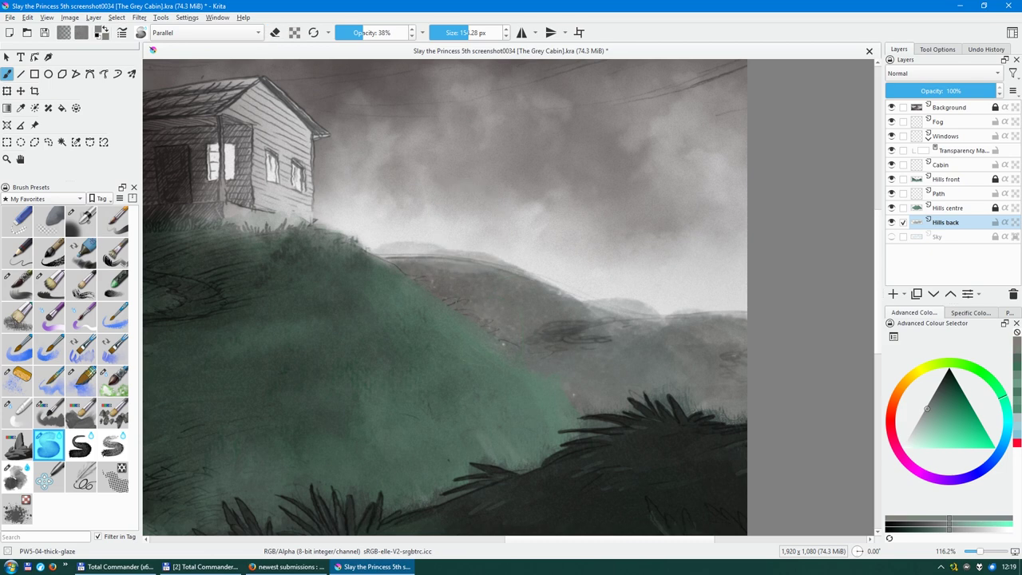
key(m)
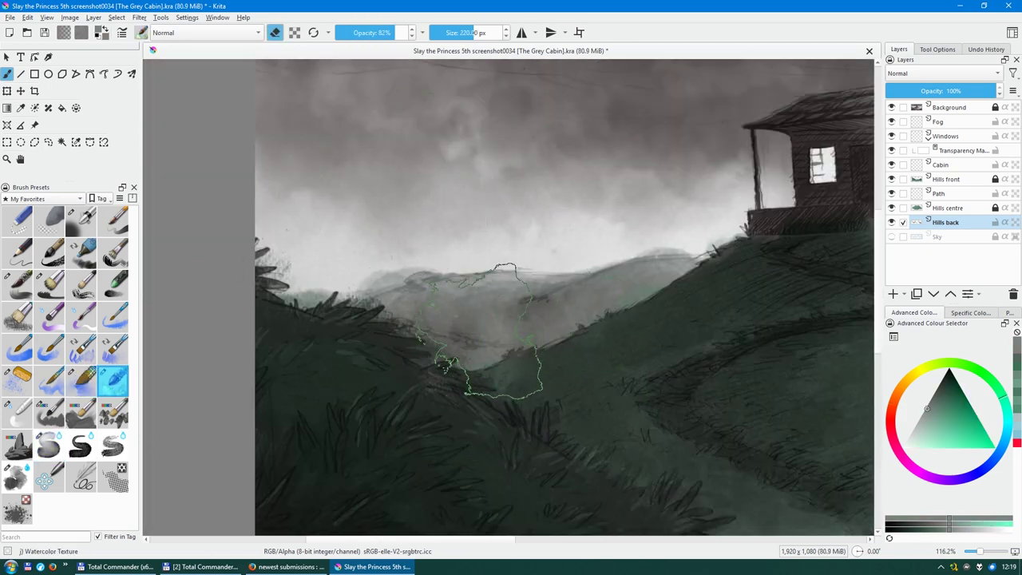
scroll(604, 229, down, 2)
key(ctrl+s)
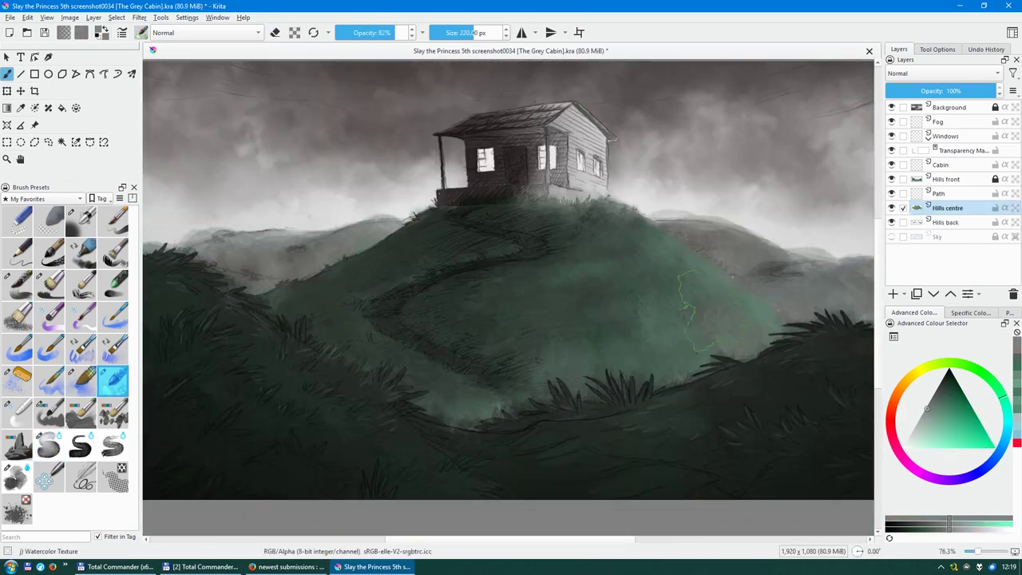
Try a darkening Curves adjustment, then reset and cancel it.
key(ctrl+m)
key(Escape)
key(ctrl+m)
drag(325, 138, 325, 153)
click(361, 83)
key(Escape)
Soften the grey glaze on the back hills with a blending brush.
right_click(952, 200)
click(973, 230)
scroll(323, 271, up, 3)
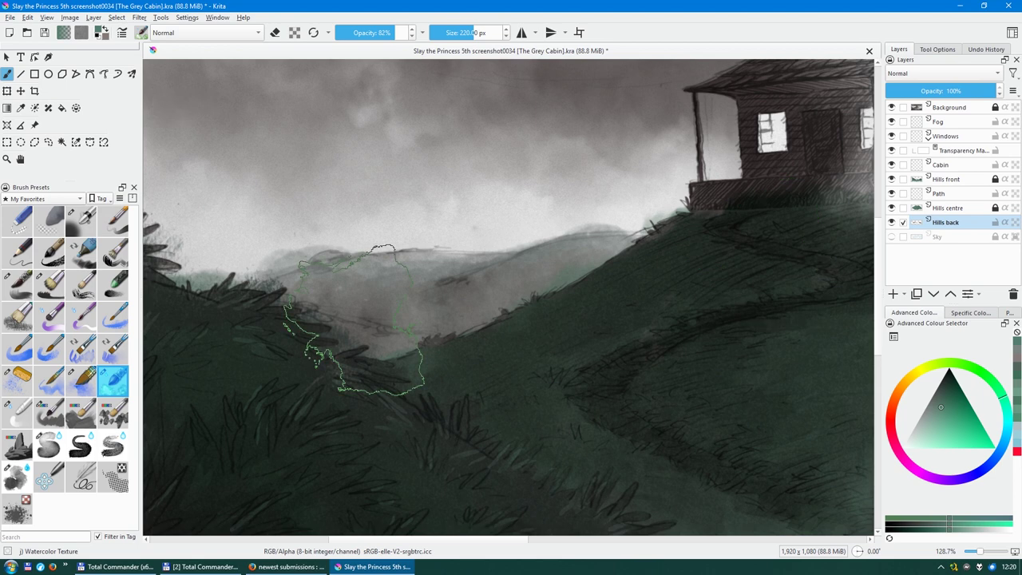
right_click(415, 294)
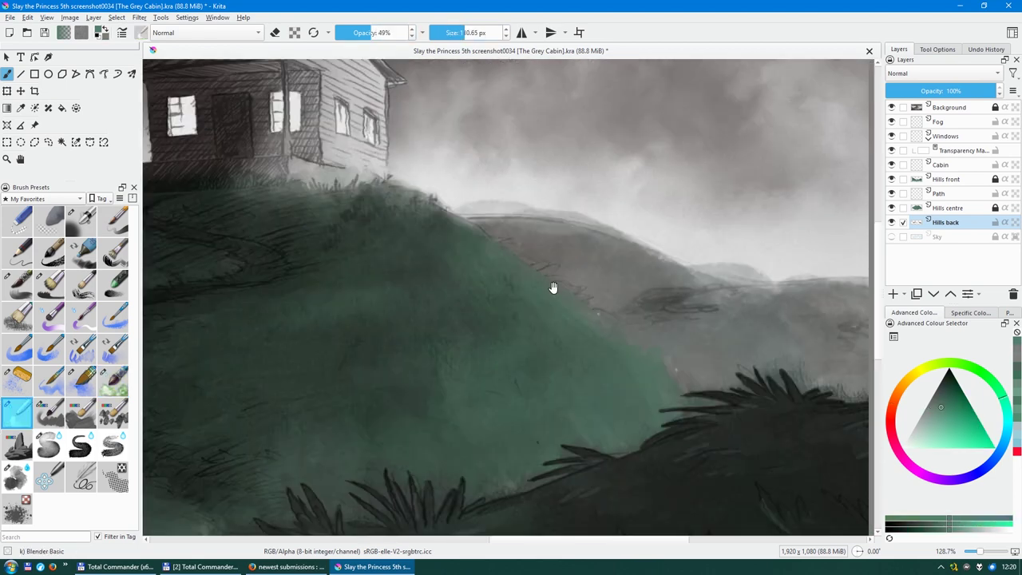
drag(719, 294, 415, 294)
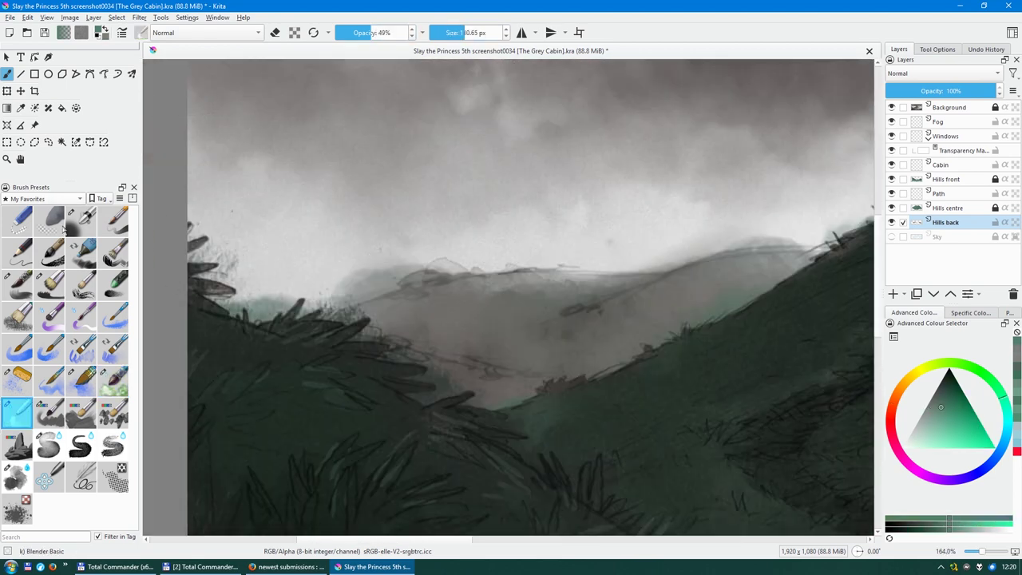
click(48, 220)
scroll(815, 251, down, 5)
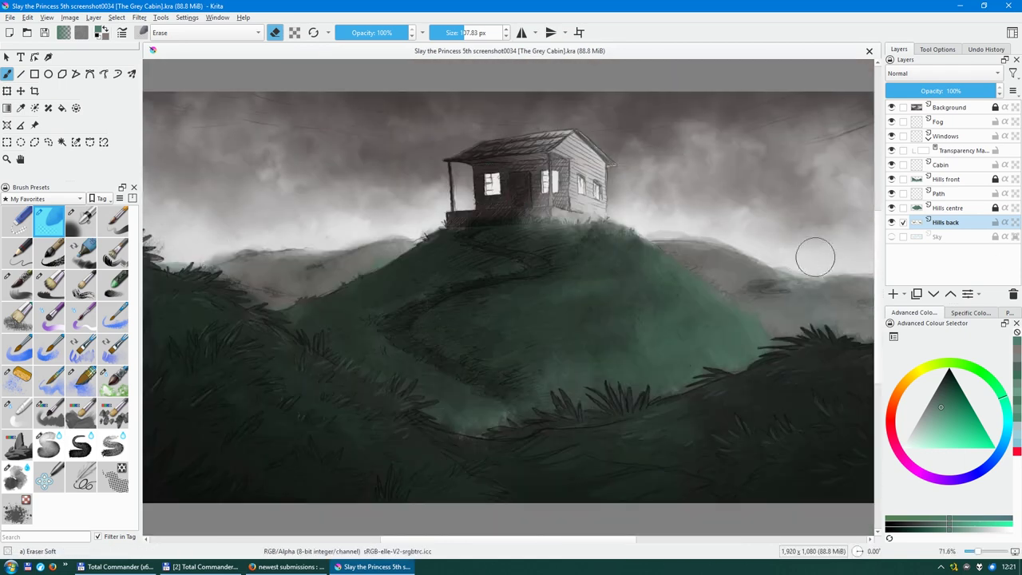
Lower the Sky's lightness by 10 and the Hills centre saturation by 13.
key(ctrl+u)
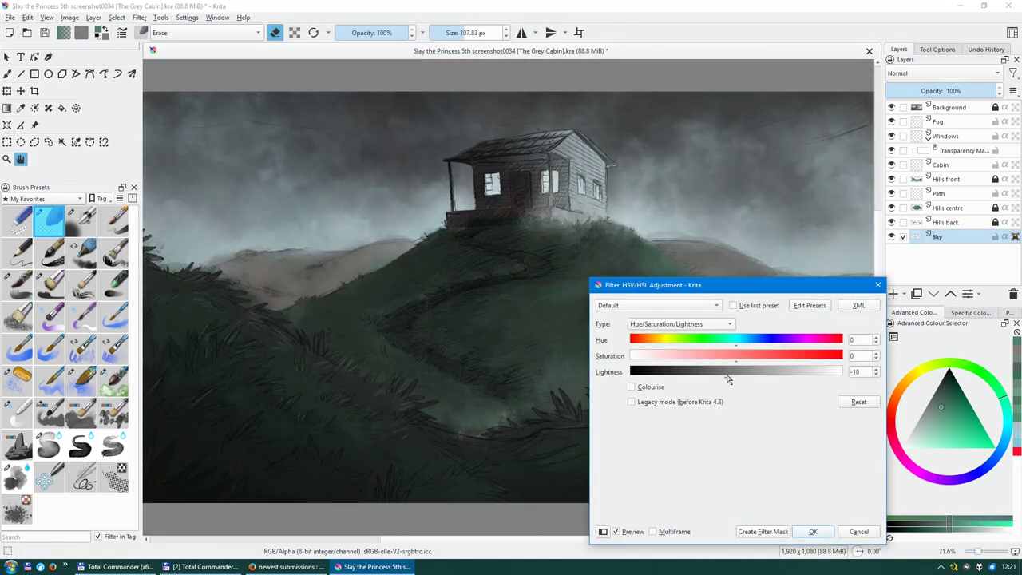
key(Escape)
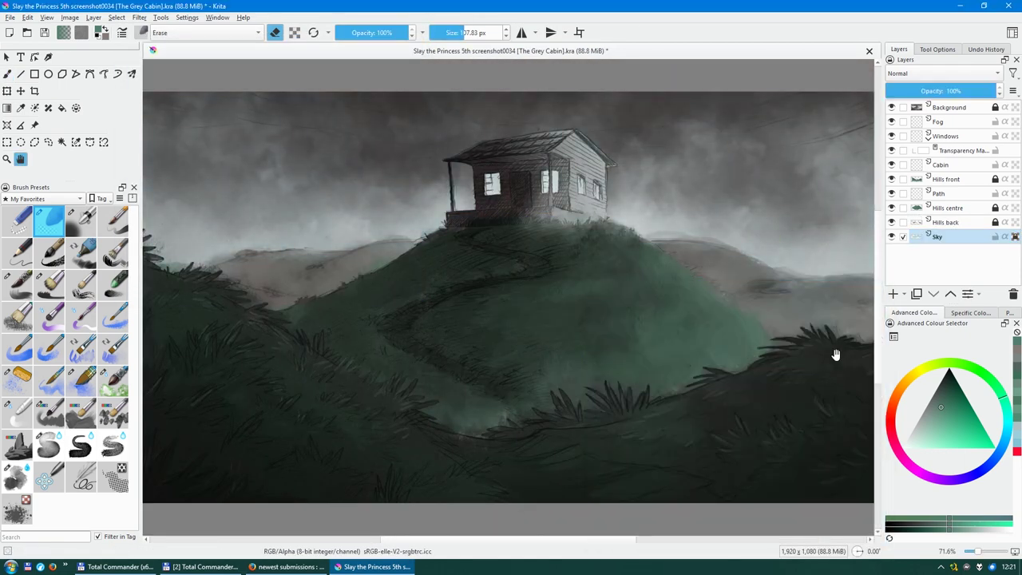
click(948, 207)
key(ctrl+u)
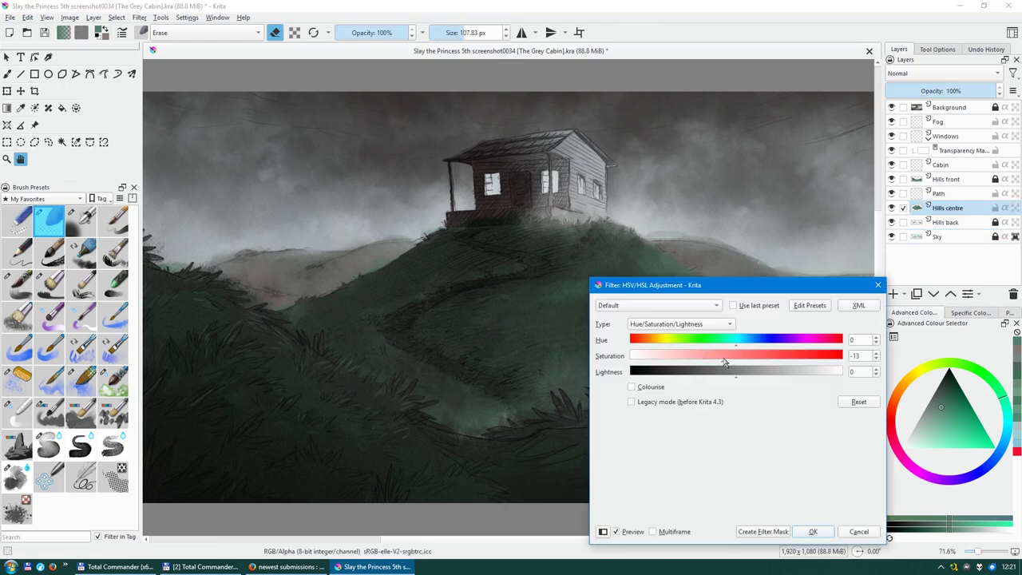
key(Return)
click(940, 193)
scroll(577, 286, up, 5)
Paint the winding path in reddish-brown with an enlarged brush.
click(80, 413)
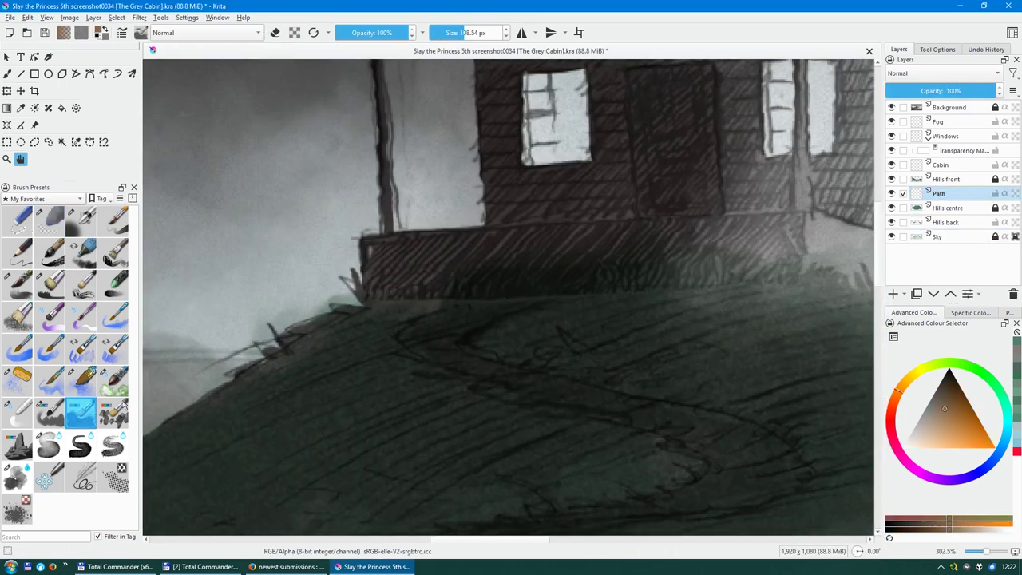
scroll(469, 345, up, 2)
key(slash)
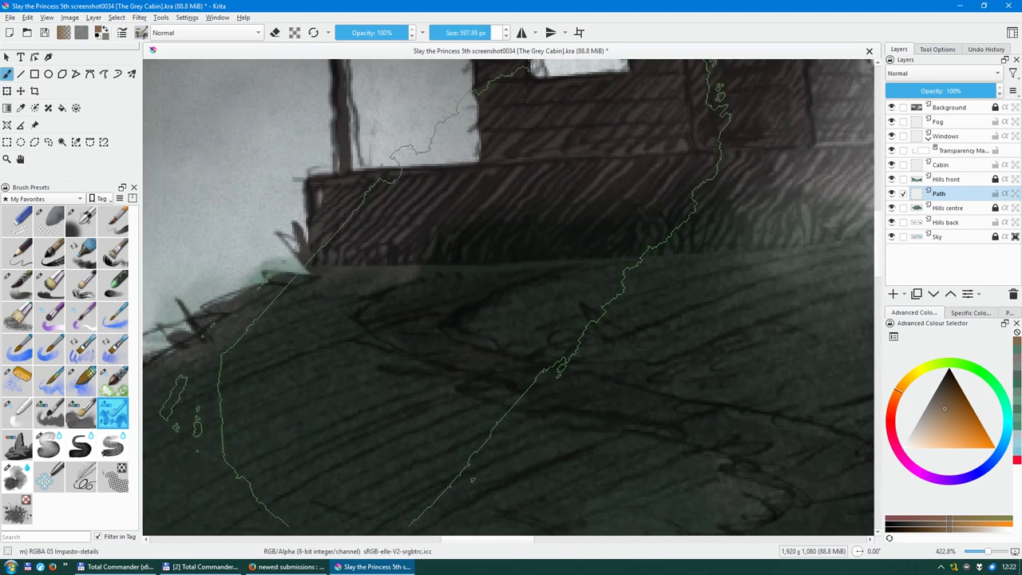
mouse_move(449, 295)
mouse_down()
mouse_move(548, 365)
mouse_move(630, 402)
mouse_move(566, 397)
mouse_move(484, 237)
mouse_up()
scroll(344, 375, down, 2)
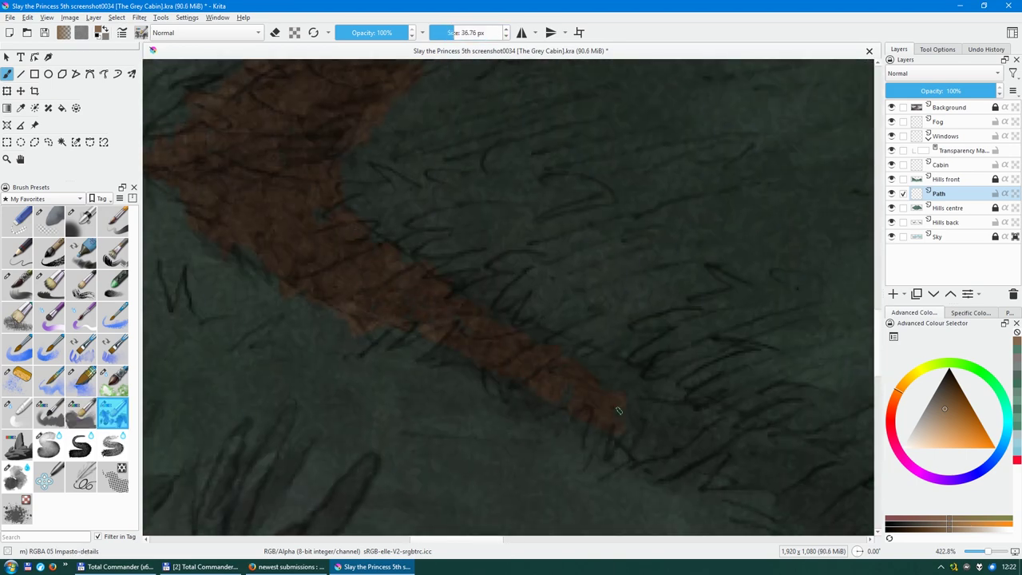
scroll(601, 463, down, 2)
ctrl+click(473, 303)
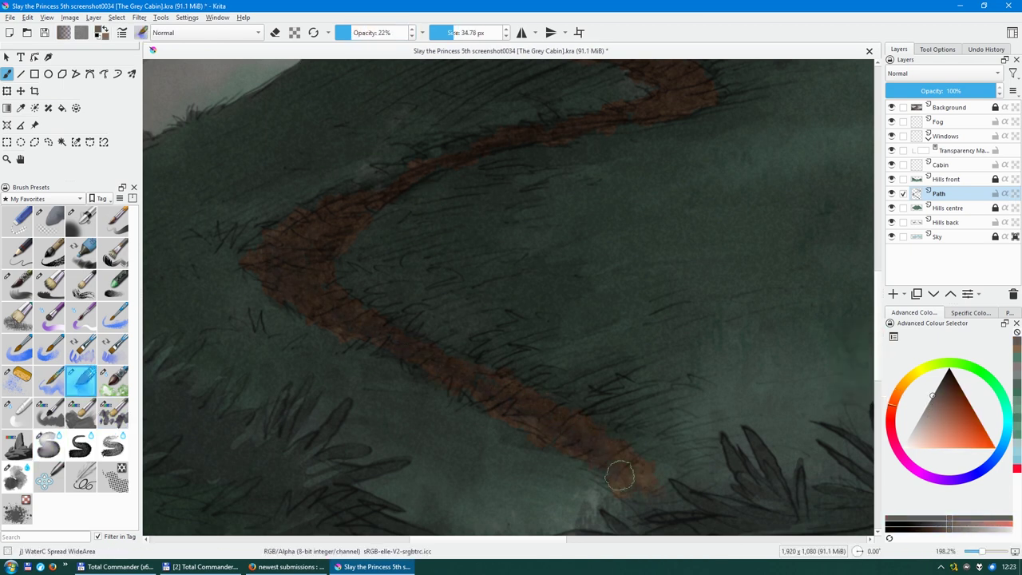
scroll(621, 477, down, 3)
scroll(410, 373, up, 3)
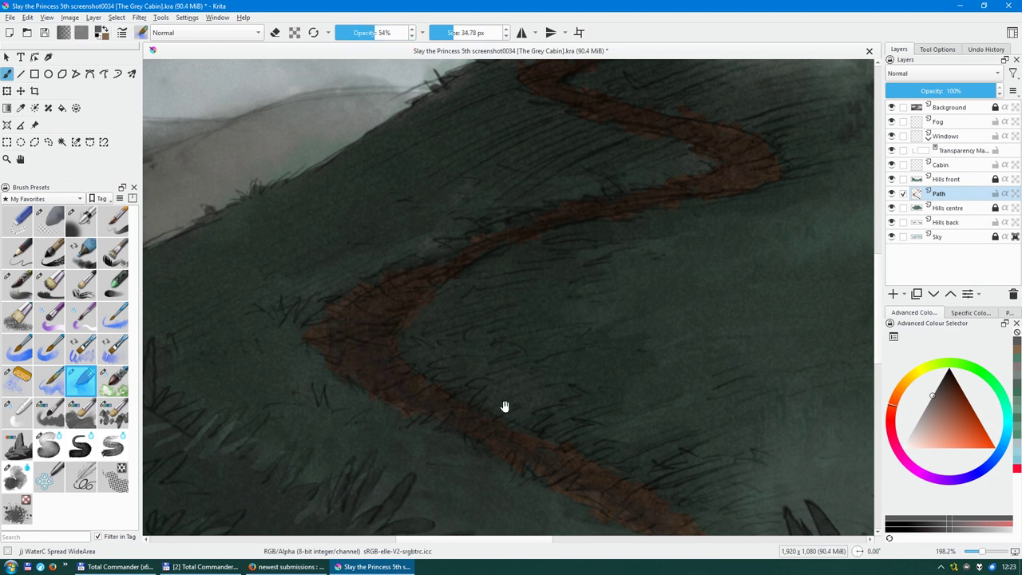
drag(504, 406, 575, 480)
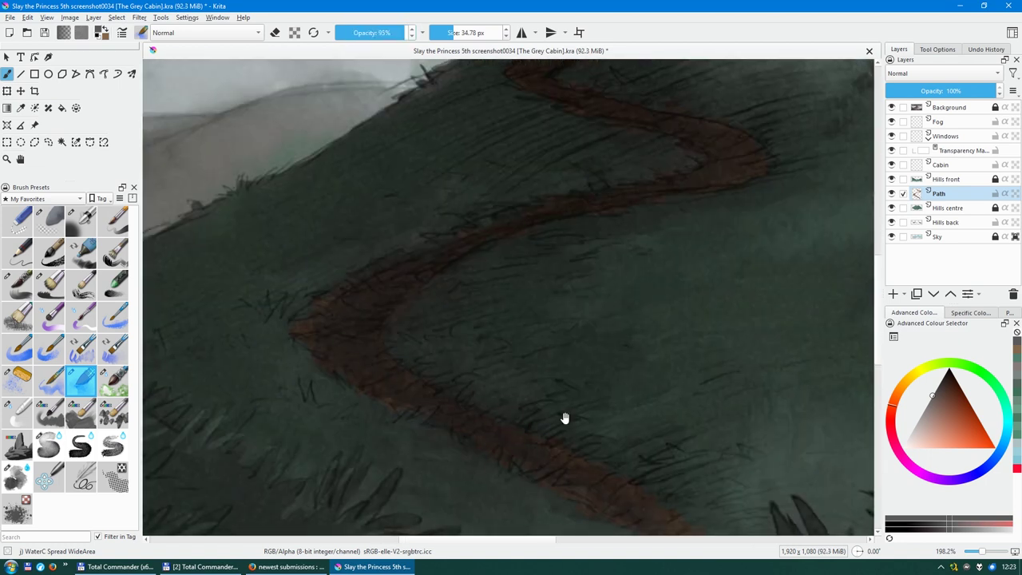
Darken the path's tones with a Curves adjustment.
key(2)
key(ctrl+u)
key(Escape)
key(ctrl+m)
drag(804, 360, 799, 369)
key(Return)
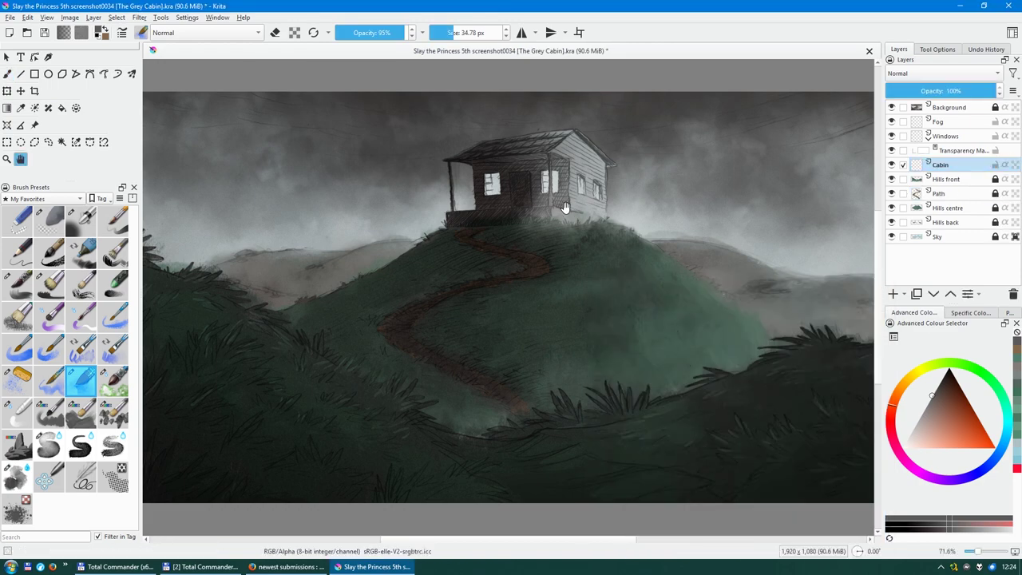
Brush dark brown over the cabin's right wall with the Ink-8 Sumi-e brush.
scroll(564, 207, up, 5)
scroll(664, 237, up, 2)
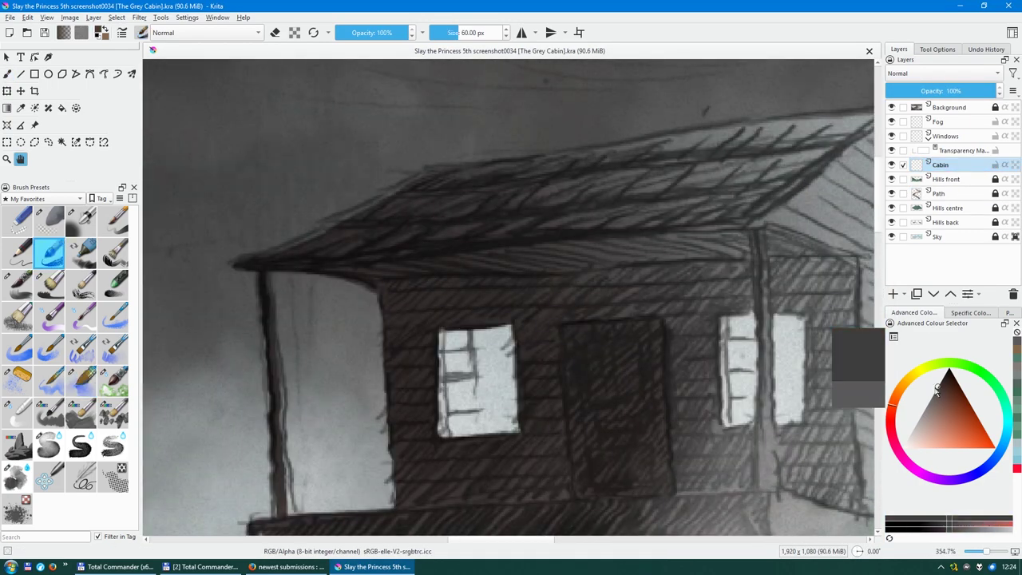
scroll(666, 210, down, 5)
mouse_move(666, 210)
mouse_down()
mouse_move(700, 292)
mouse_move(639, 479)
mouse_up()
scroll(643, 373, up, 5)
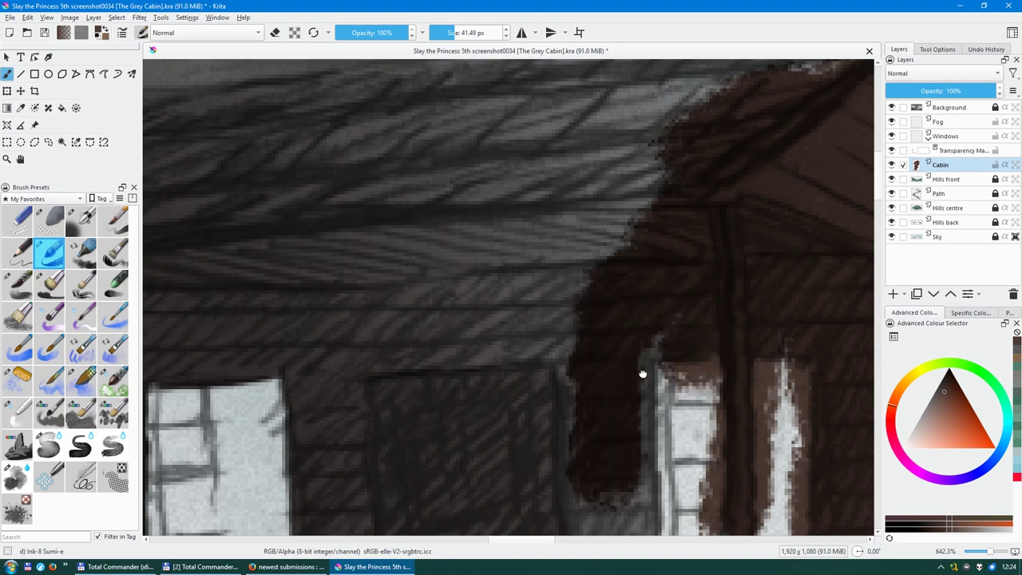
scroll(643, 373, down, 2)
scroll(692, 292, down, 2)
scroll(666, 308, up, 2)
scroll(599, 343, up, 1)
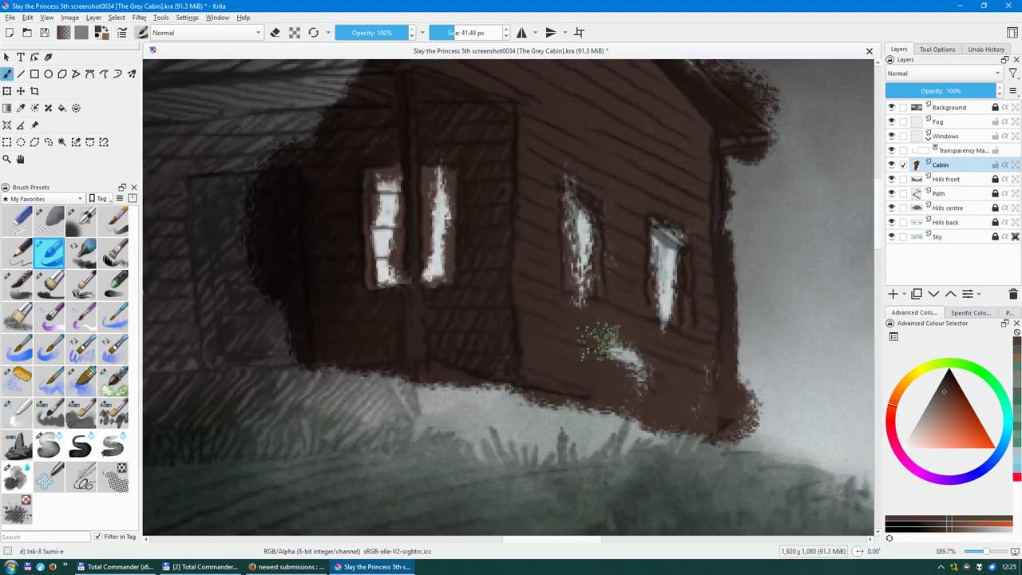
scroll(364, 208, up, 2)
scroll(666, 231, down, 2)
scroll(365, 171, up, 2)
scroll(622, 300, up, 1)
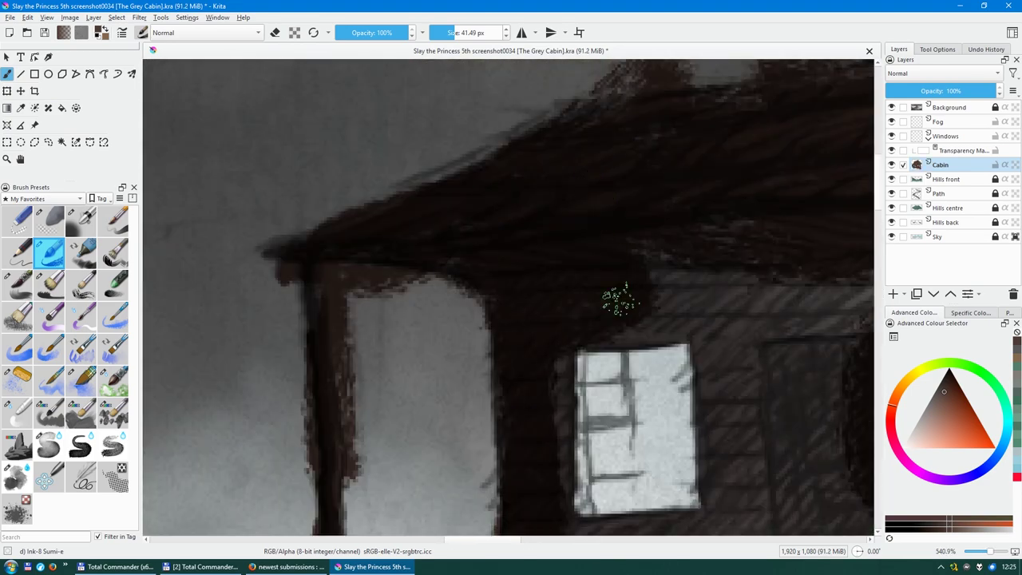
scroll(622, 299, down, 2)
scroll(719, 194, down, 1)
scroll(491, 327, up, 3)
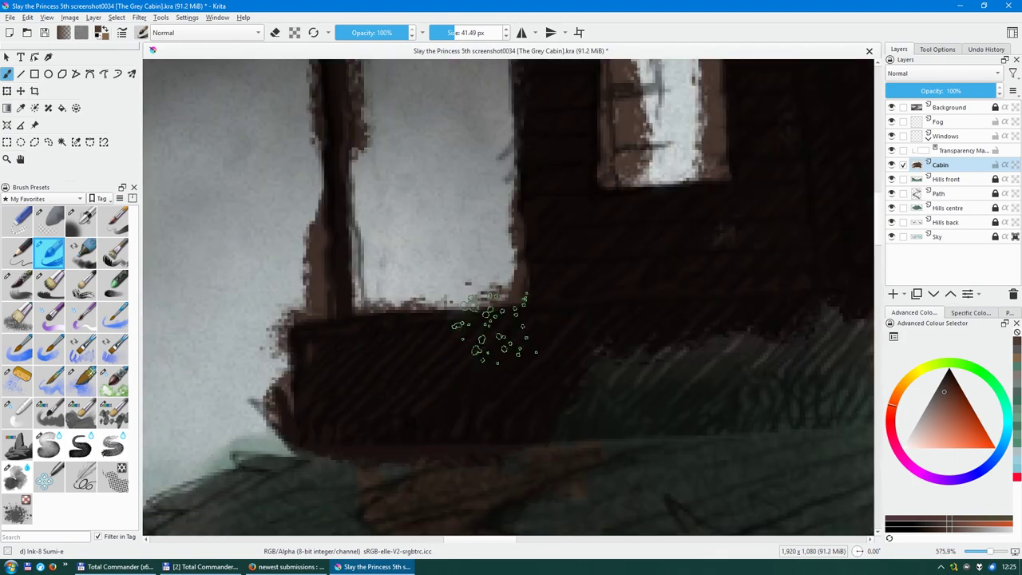
scroll(491, 327, down, 3)
scroll(593, 285, up, 1)
scroll(765, 433, up, 2)
scroll(570, 263, up, 3)
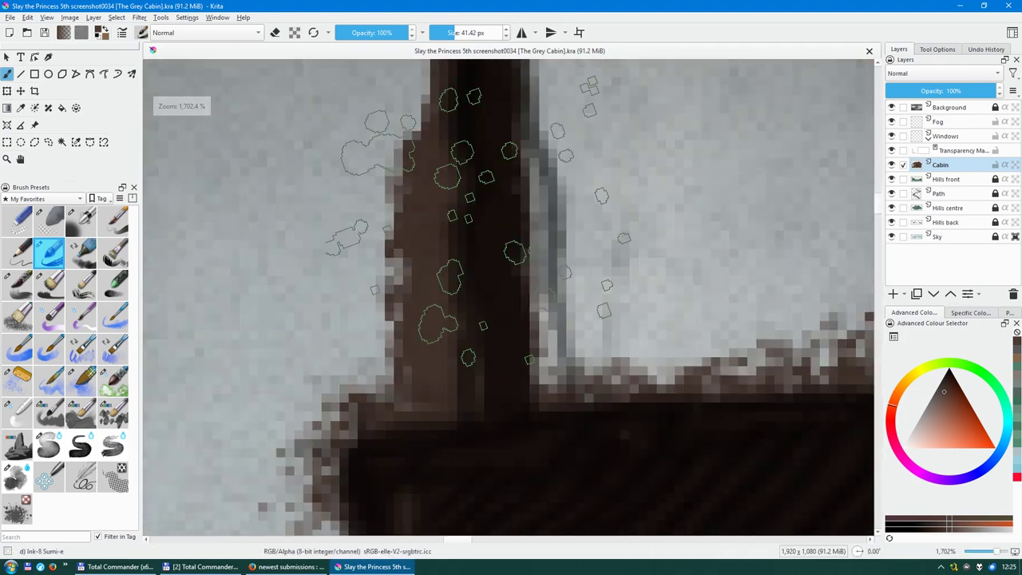
Erase stray brown from the porch post and out of the cabin windows.
key(e)
drag(416, 120, 415, 368)
scroll(479, 240, down, 3)
scroll(477, 226, up, 2)
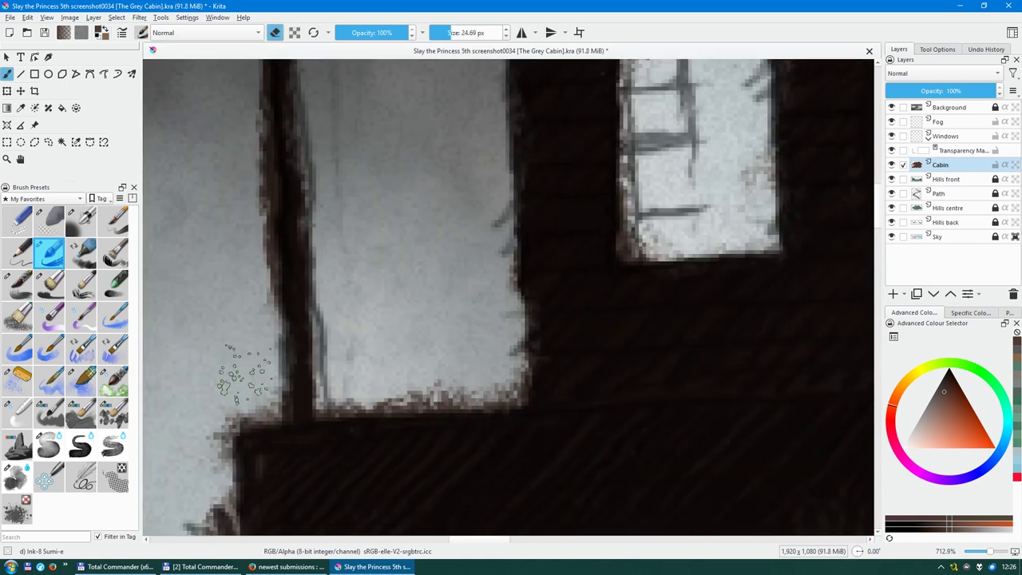
mouse_move(448, 423)
mouse_down()
mouse_move(573, 491)
mouse_move(422, 171)
mouse_move(548, 279)
mouse_move(344, 271)
mouse_up()
key(e)
key(e)
drag(771, 491, 505, 231)
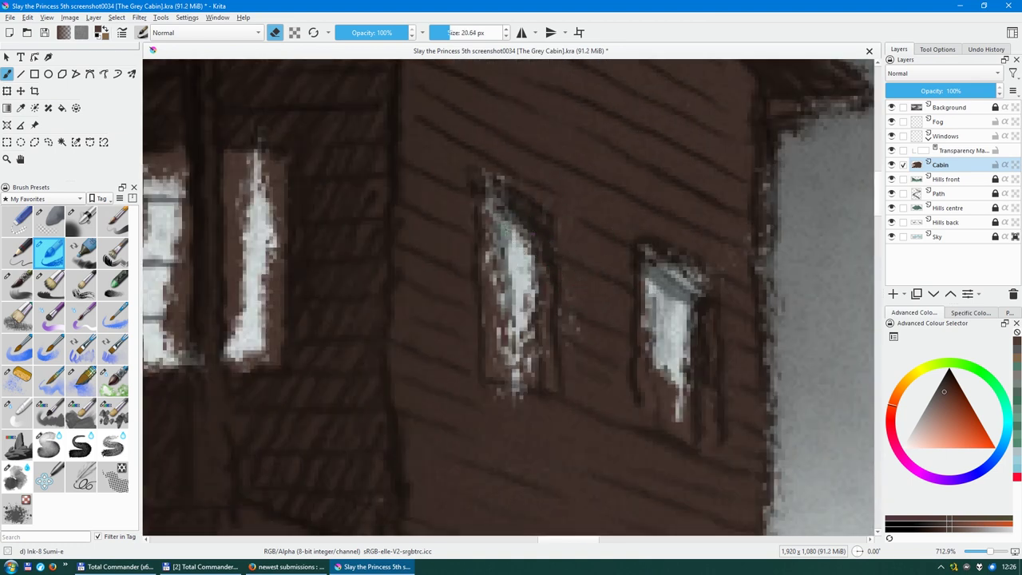
drag(736, 412, 573, 376)
key(e)
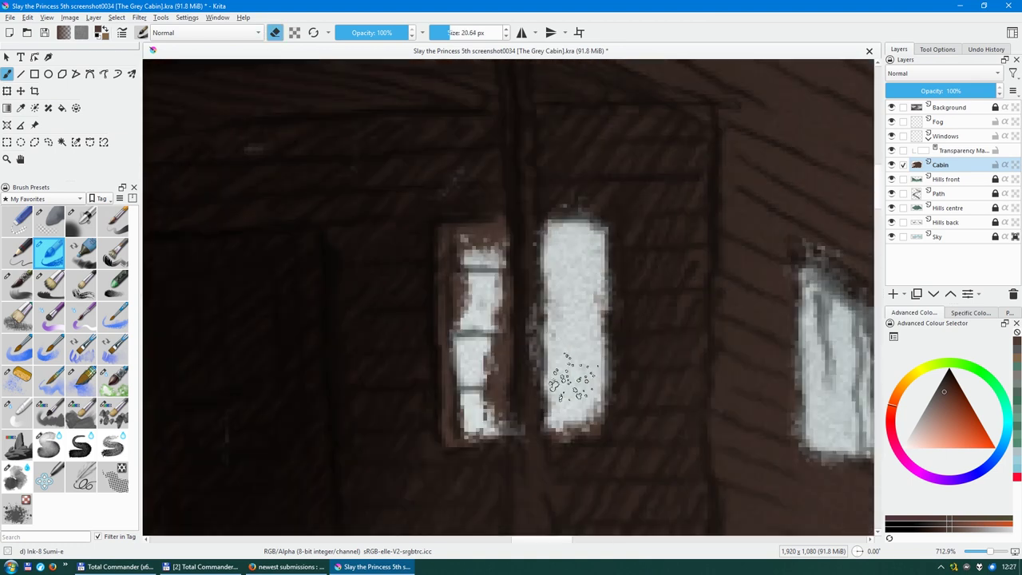
Reset and reshape the Curves adjustment to slightly darken the cabin.
key(2)
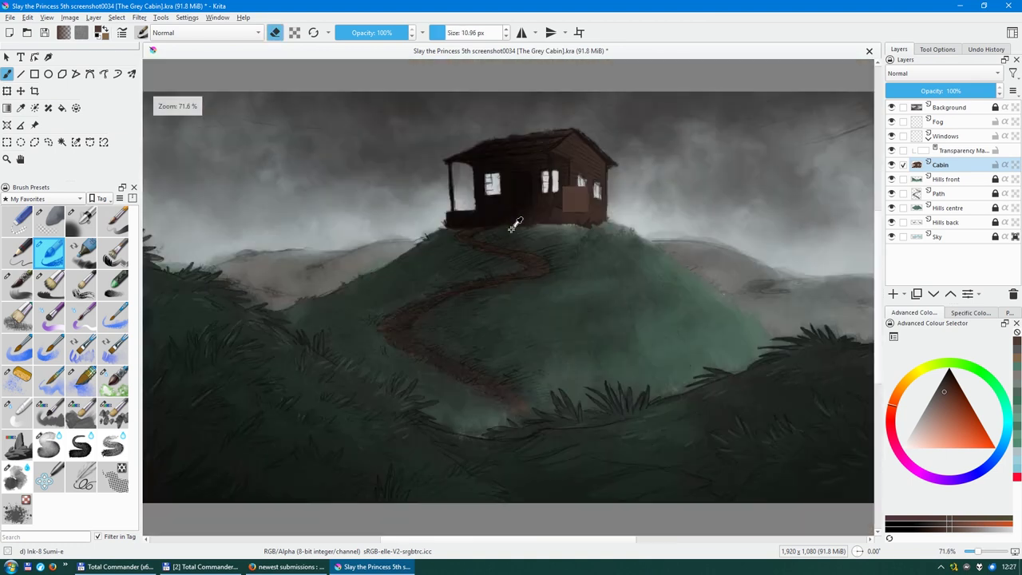
scroll(676, 336, up, 5)
key(ctrl+m)
click(805, 223)
mouse_move(810, 280)
mouse_down()
mouse_move(760, 279)
mouse_move(788, 269)
mouse_move(759, 247)
mouse_up()
key(Return)
Lower the cabin's saturation to -13 with the HSV/HSL adjustment.
key(ctrl+u)
click(767, 262)
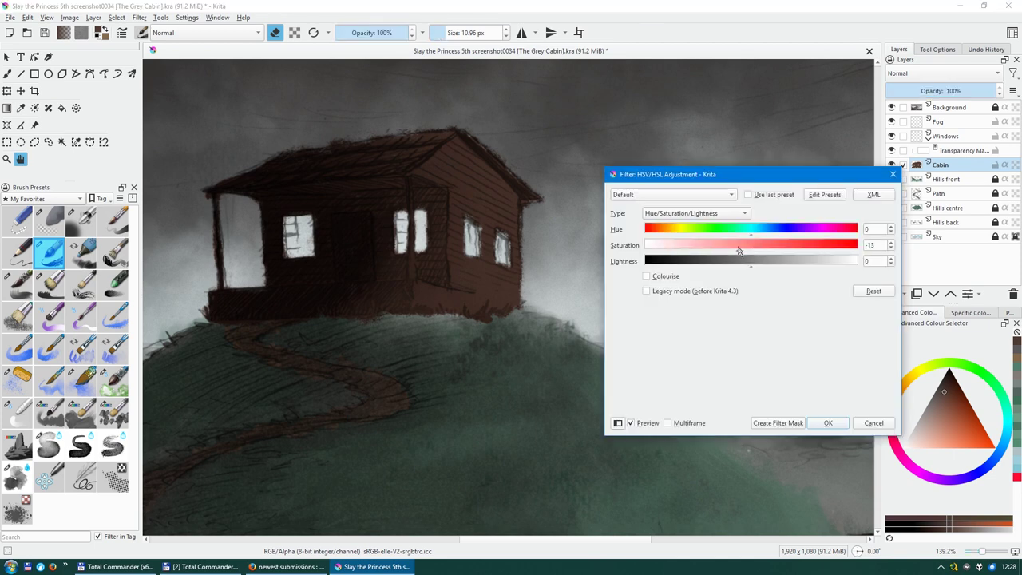
key(Return)
scroll(650, 199, up, 5)
Turn off eraser mode and pick yellow on the colour wheel.
key(e)
scroll(650, 199, down, 8)
scroll(584, 155, up, 3)
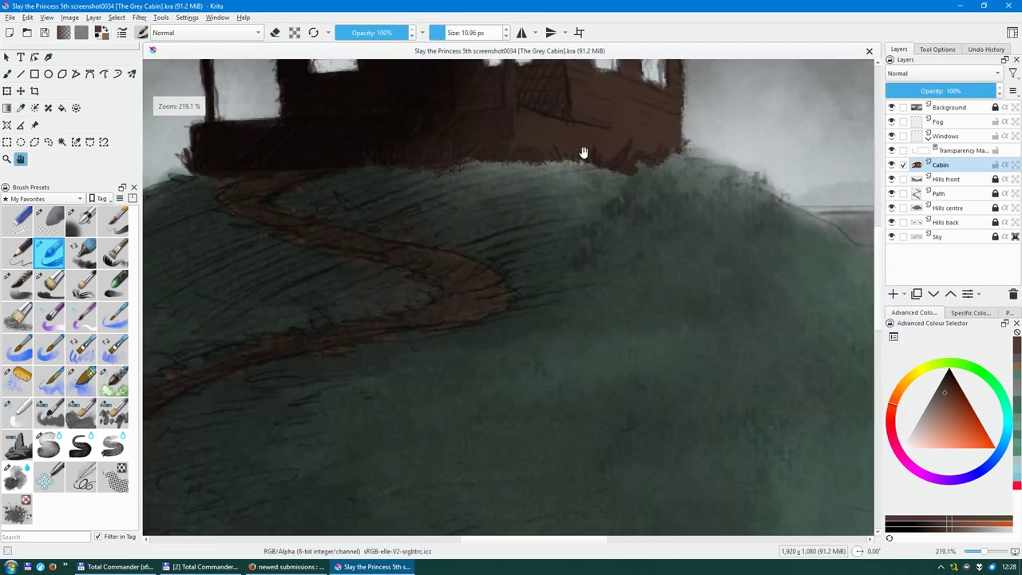
scroll(584, 155, up, 3)
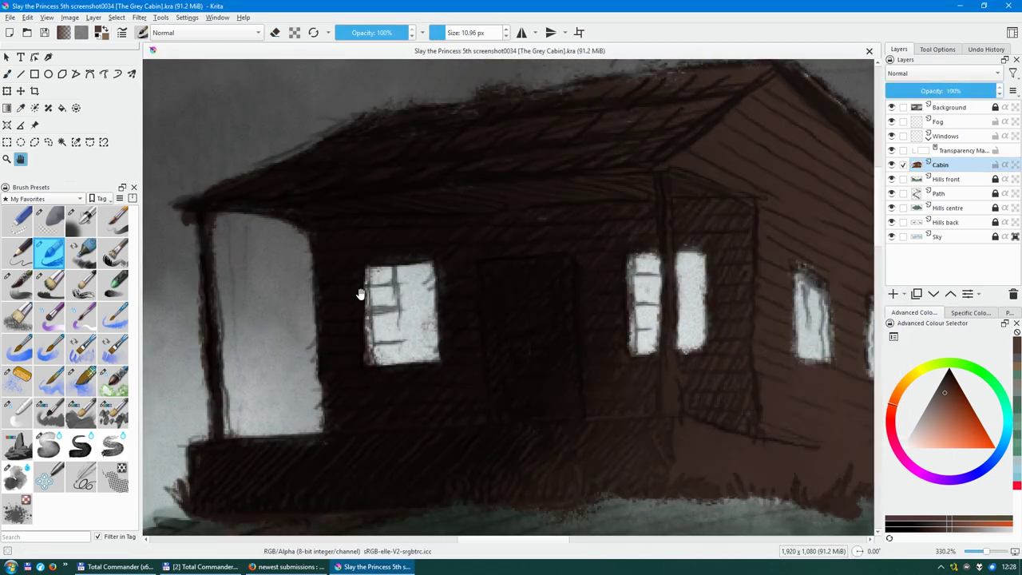
click(924, 369)
Paint the left window yellow, undoing oversized strokes until it fits.
scroll(407, 345, up, 3)
mouse_move(335, 160)
mouse_down()
mouse_move(399, 240)
mouse_move(399, 456)
mouse_up()
scroll(429, 256, down, 6)
key(ctrl+z)
scroll(366, 259, up, 5)
scroll(575, 176, up, 2)
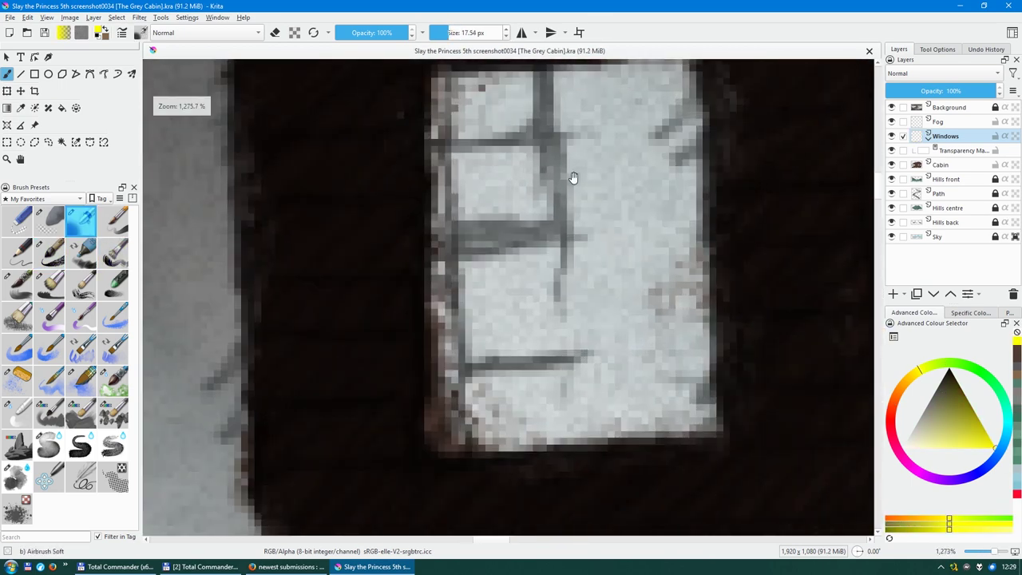
key(/)
scroll(463, 285, down, 1)
mouse_move(463, 285)
mouse_down()
mouse_move(559, 365)
mouse_move(472, 345)
mouse_up()
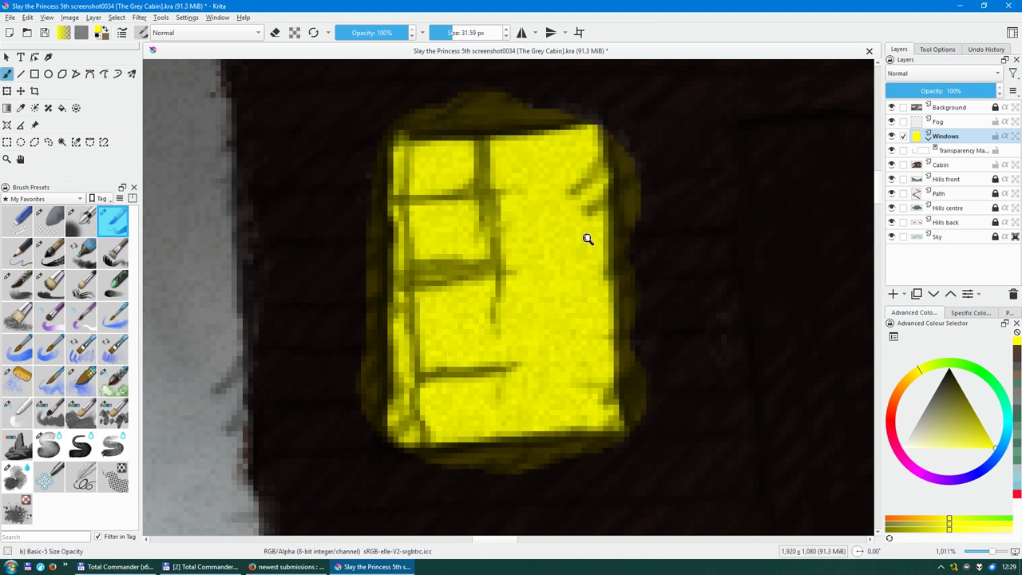
scroll(588, 239, down, 2)
key(ctrl+z)
drag(559, 240, 591, 335)
key(ctrl+z)
Paint the neighbouring, middle and far cabin windows yellow.
mouse_move(596, 287)
mouse_down()
mouse_move(559, 240)
mouse_move(639, 224)
mouse_up()
scroll(639, 240, up, 2)
drag(496, 367, 525, 229)
drag(623, 383, 644, 240)
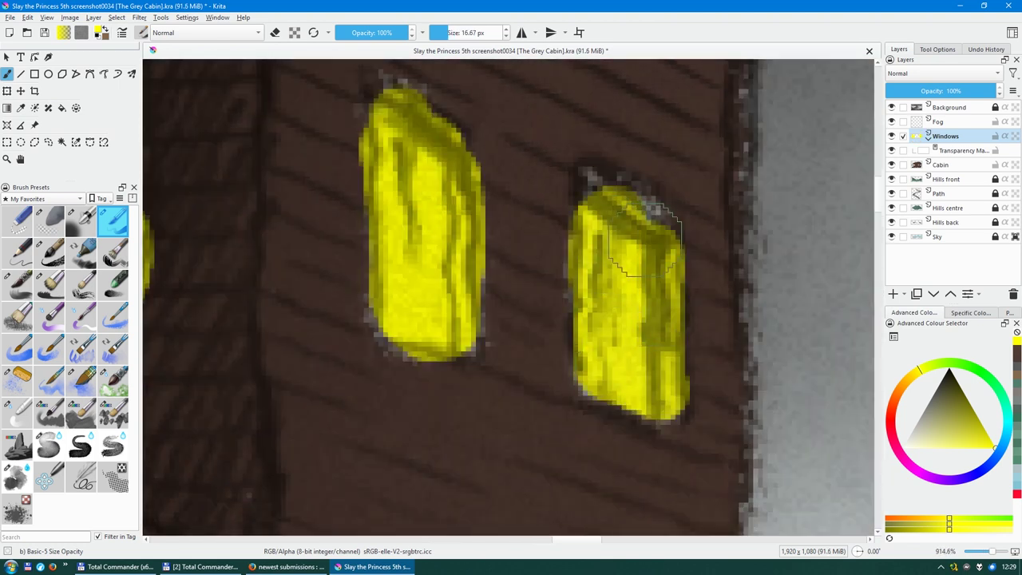
scroll(643, 240, down, 5)
scroll(495, 320, up, 4)
Mask a dark divider between the paired windows, then make the Fog layer active.
click(48, 445)
scroll(472, 292, down, 2)
scroll(644, 305, up, 2)
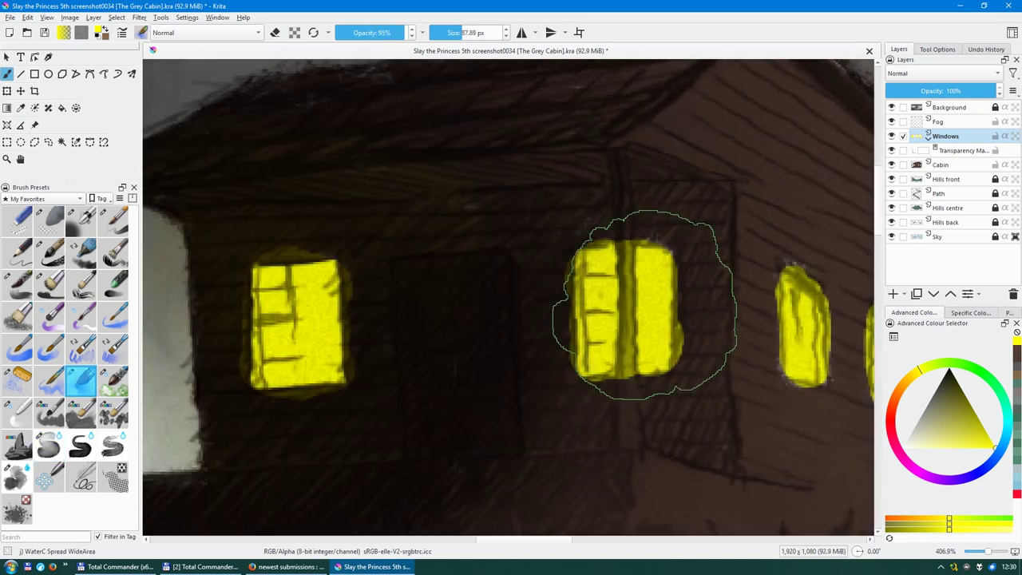
scroll(627, 296, down, 4)
scroll(632, 247, up, 6)
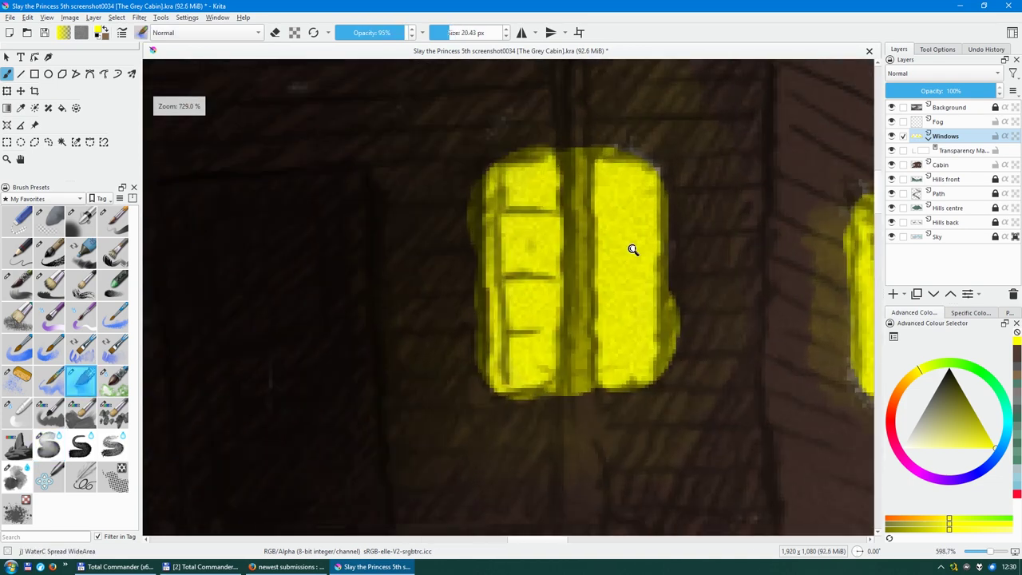
key(Page_Down)
click(112, 222)
mouse_move(565, 114)
mouse_down()
mouse_move(550, 171)
mouse_move(554, 119)
mouse_up()
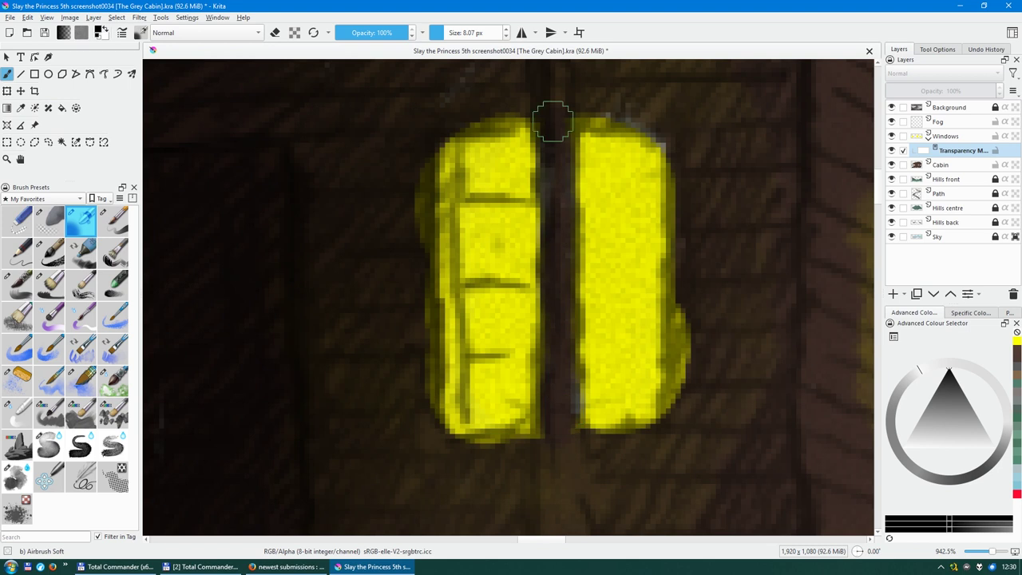
key(2)
click(939, 122)
key(slash)
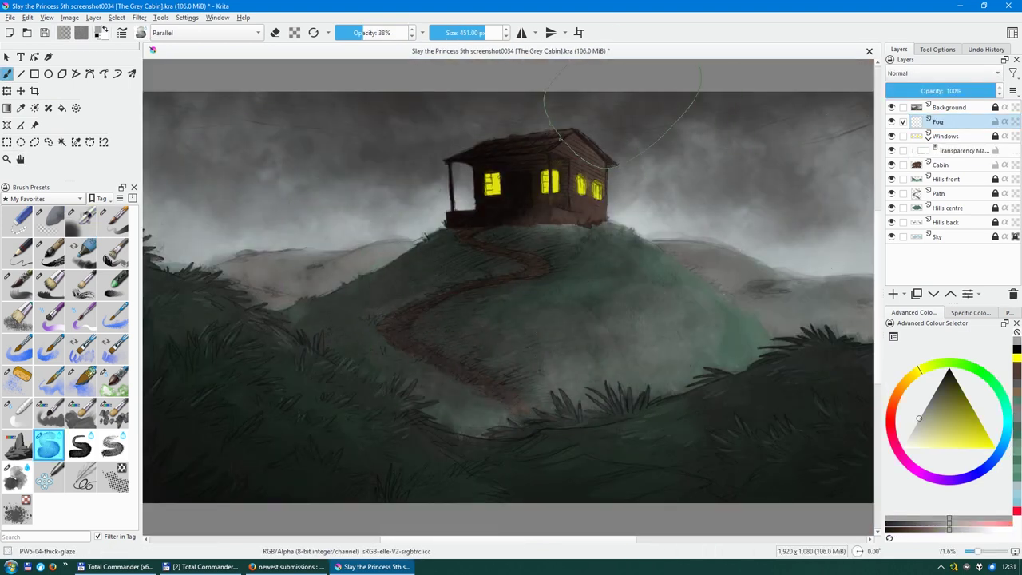
Glaze pale fog over the central hill and set Fog layer opacity to 47%.
drag(607, 367, 516, 262)
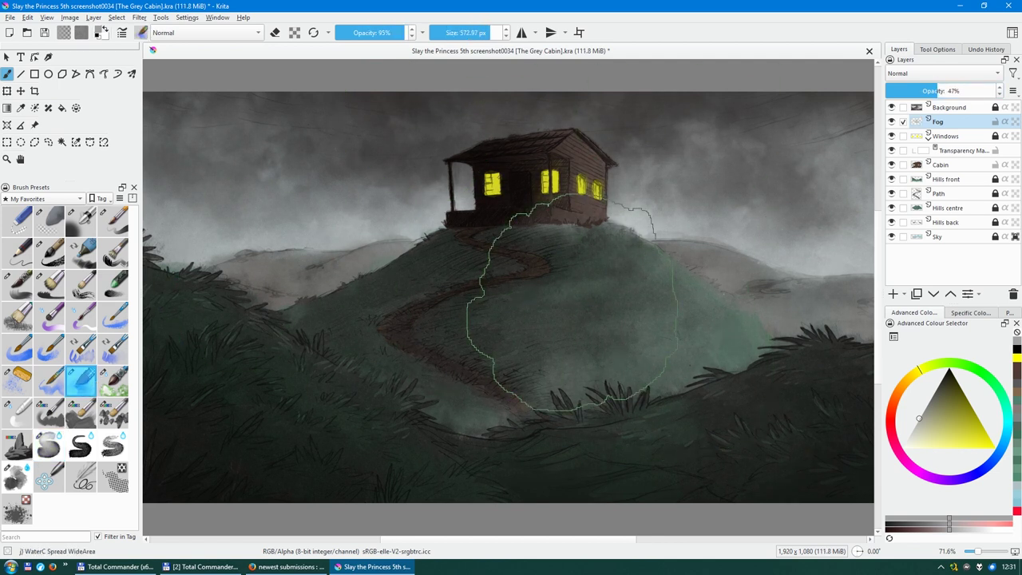
drag(571, 308, 456, 315)
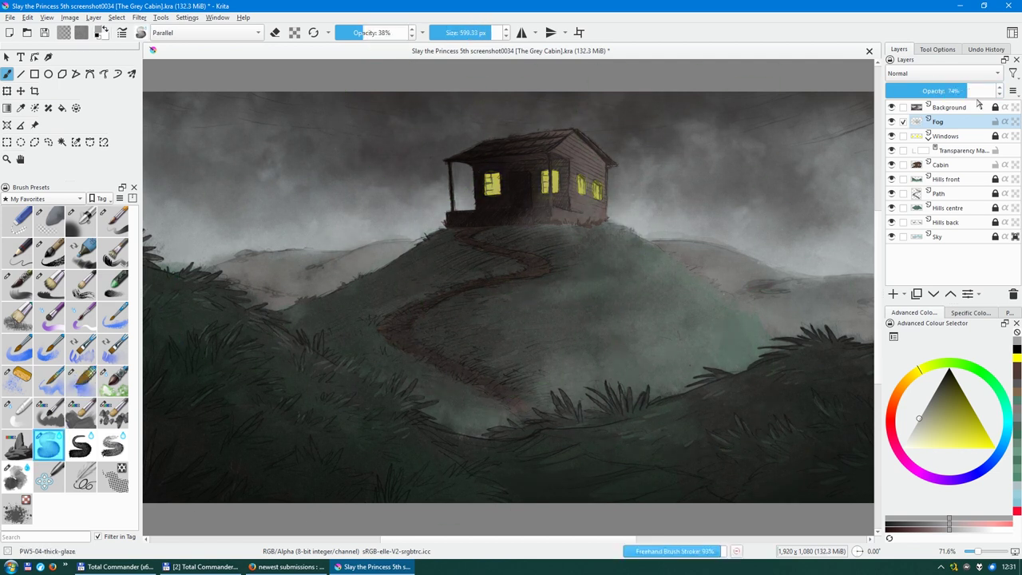